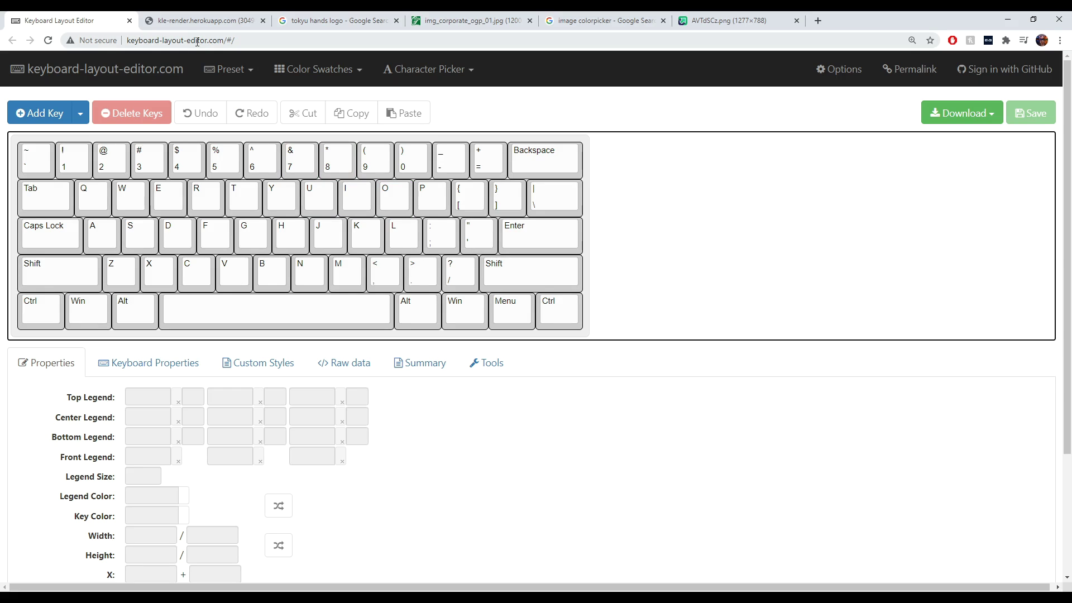
{"action": "left_click", "coordinate": [197, 42]}
{"action": "key", "text": "Return"}
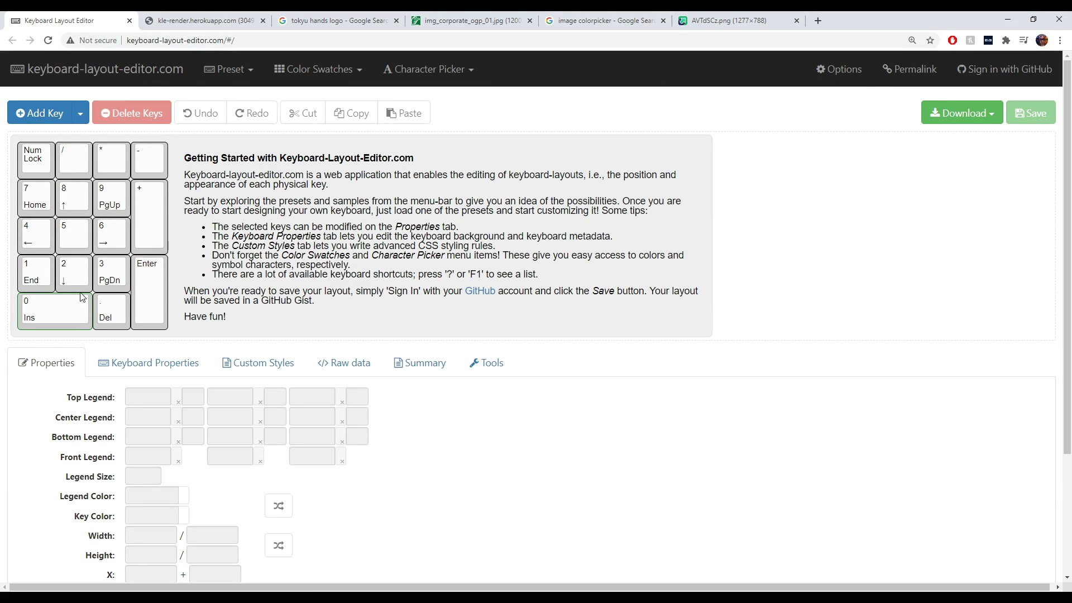
{"action": "left_click", "coordinate": [221, 78]}
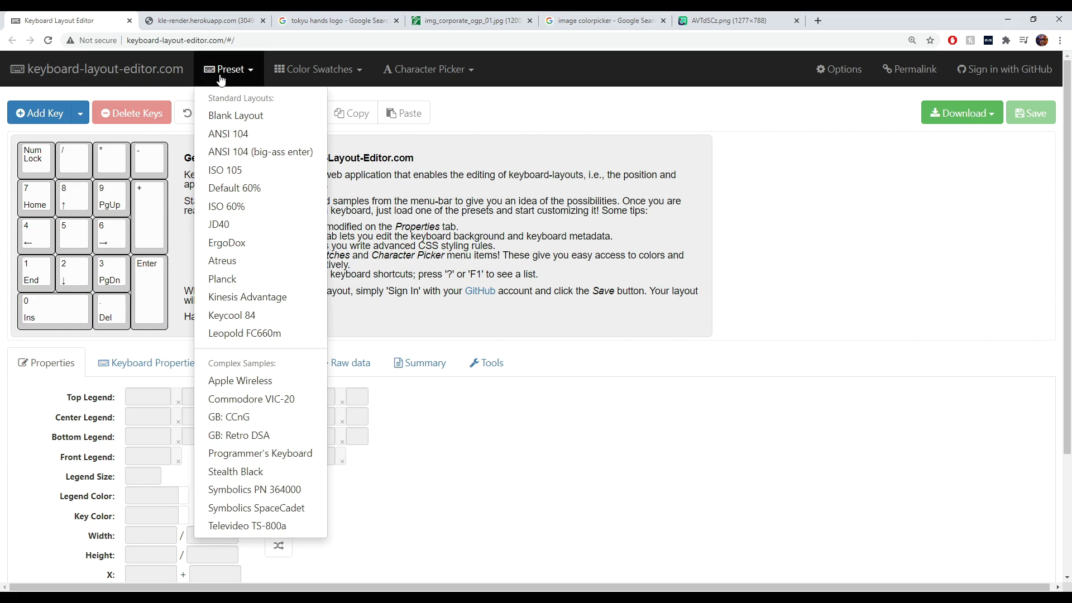
{"action": "left_click", "coordinate": [229, 136]}
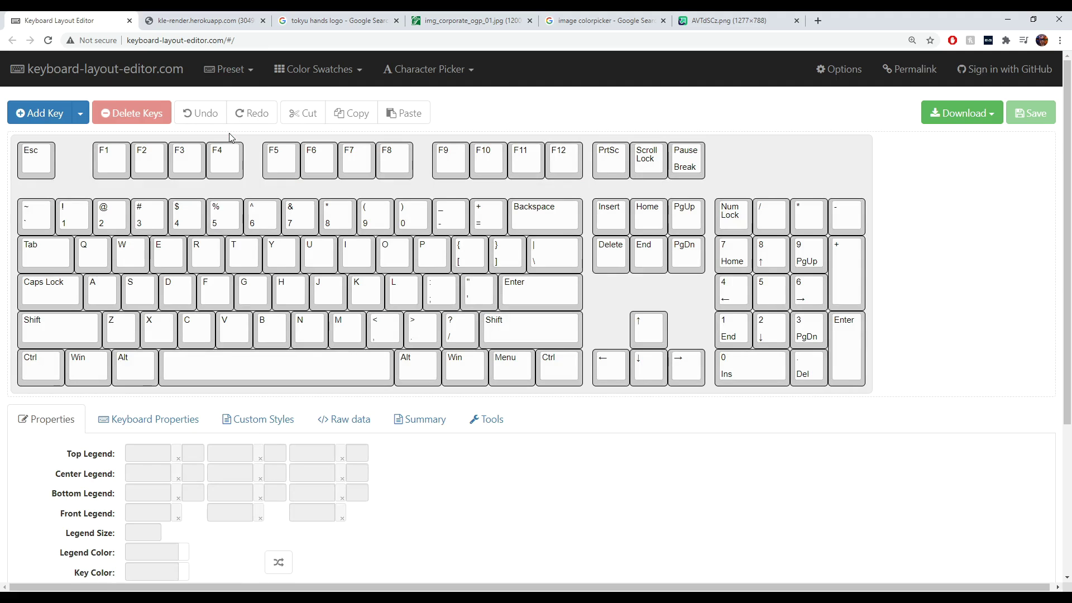
{"action": "left_click", "coordinate": [234, 72]}
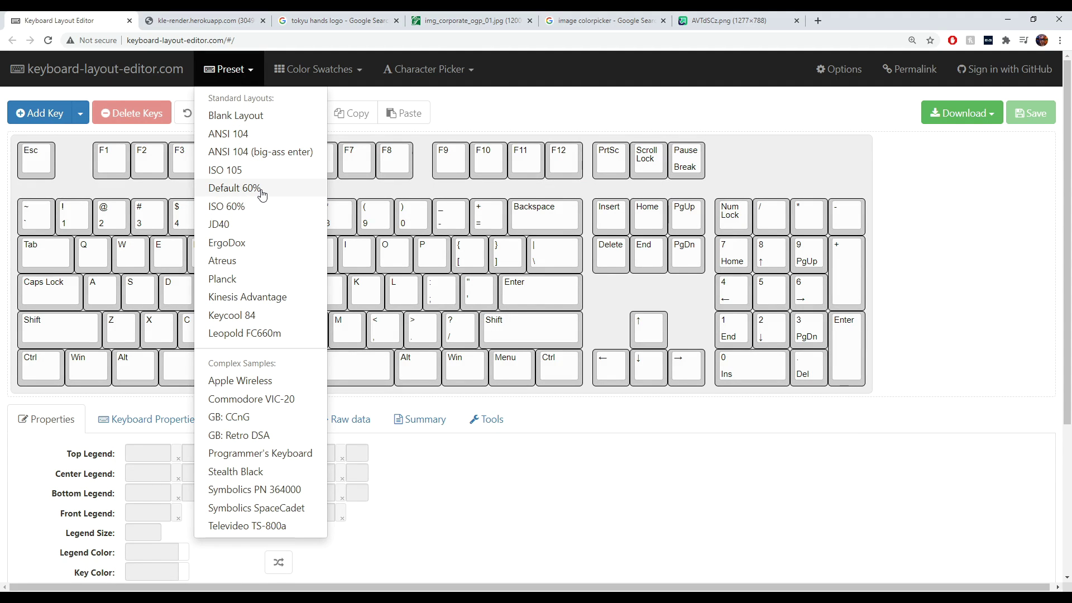
{"action": "left_click", "coordinate": [262, 190]}
{"action": "left_click", "coordinate": [229, 69]}
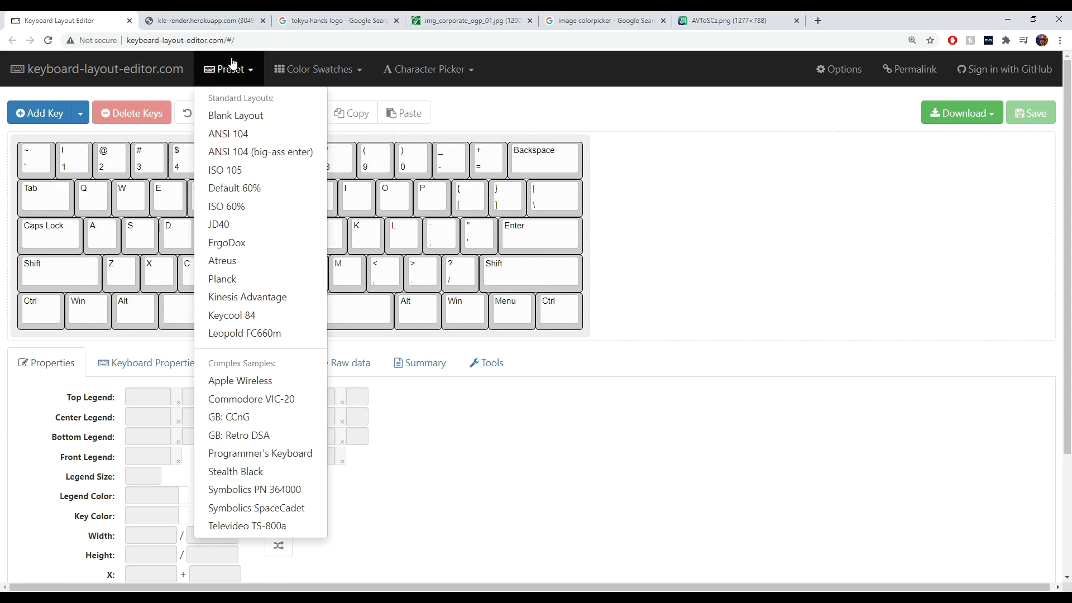
{"action": "left_click", "coordinate": [258, 242]}
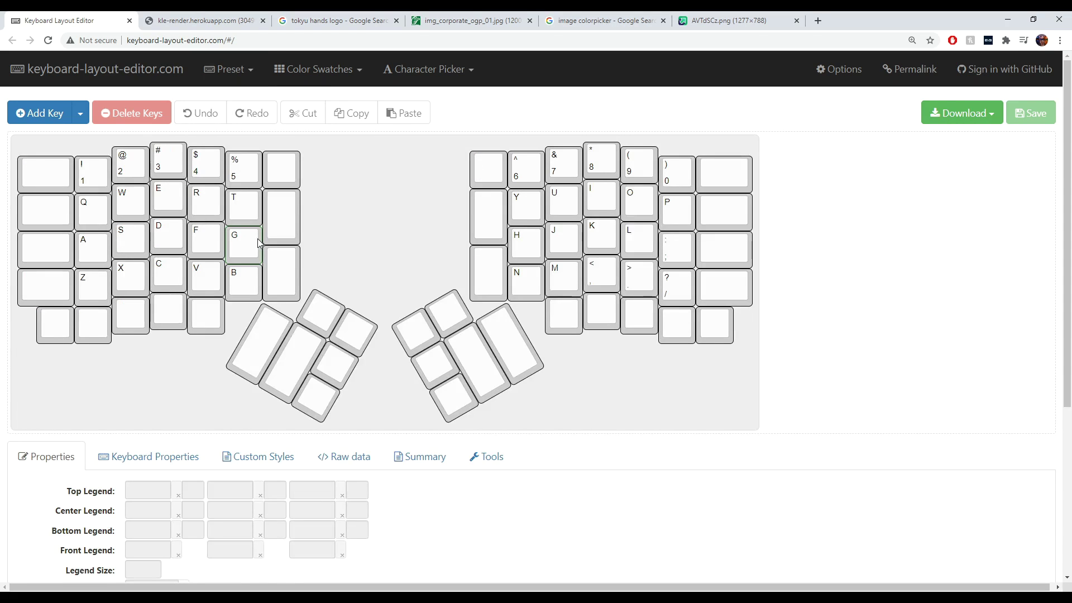
{"action": "left_click", "coordinate": [233, 69]}
{"action": "left_click", "coordinate": [260, 224]}
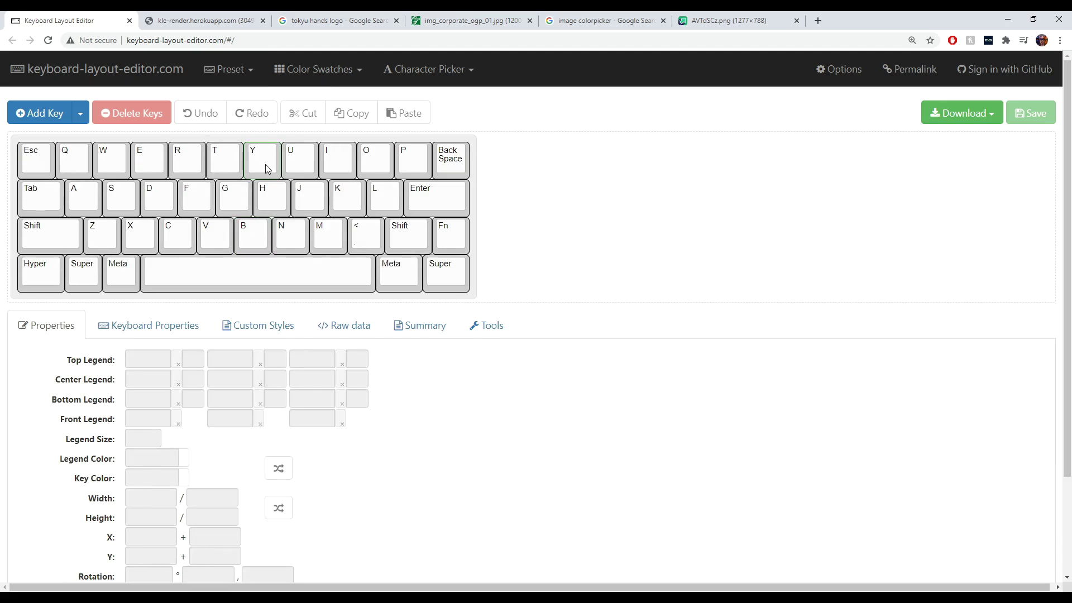
{"action": "left_click", "coordinate": [244, 72]}
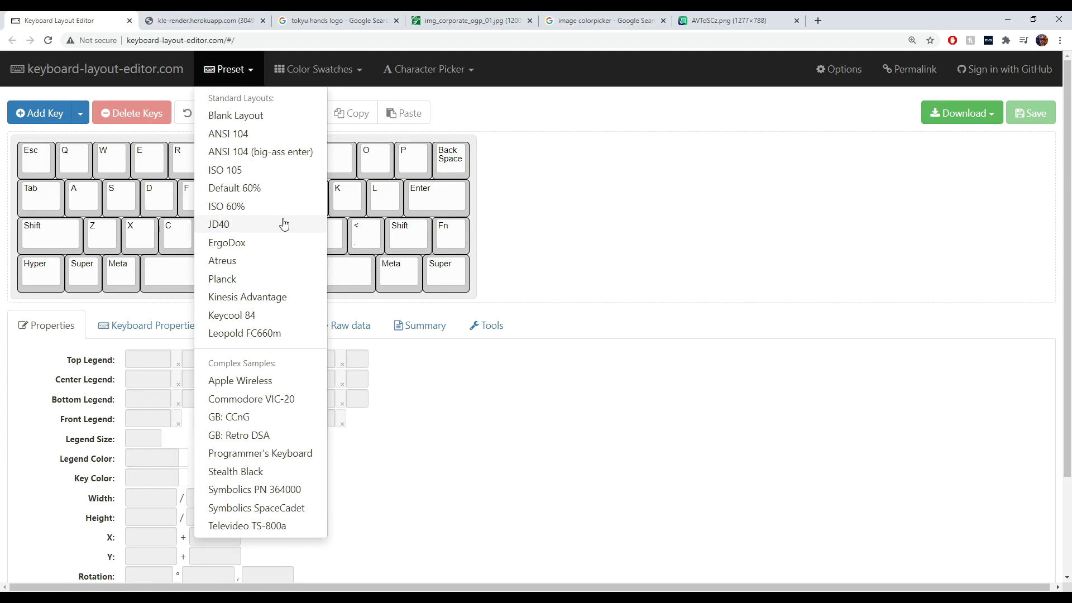
{"action": "left_click", "coordinate": [279, 171]}
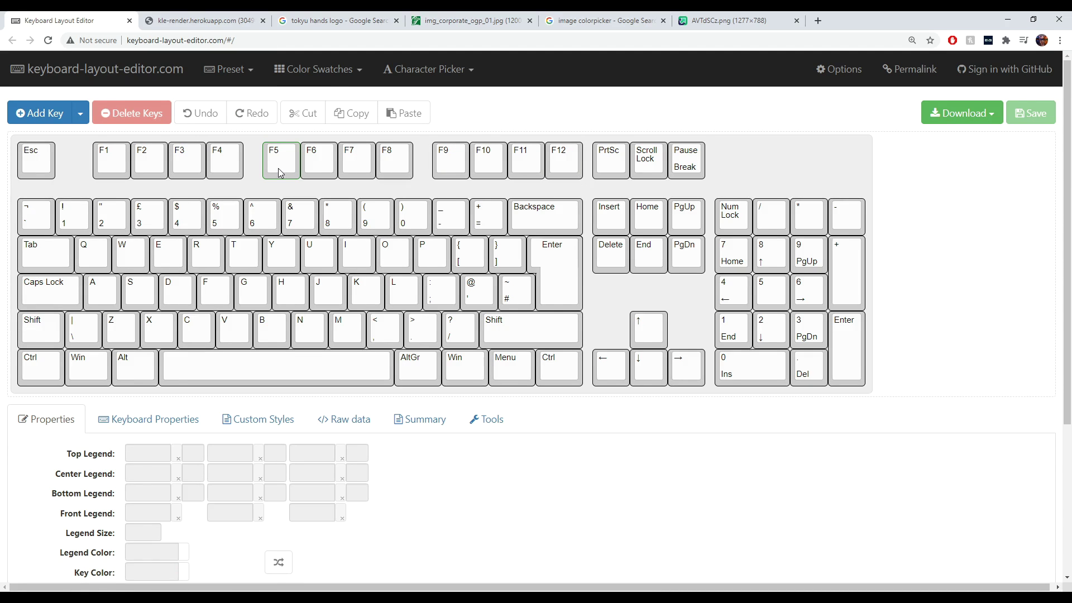
{"action": "left_click", "coordinate": [231, 69]}
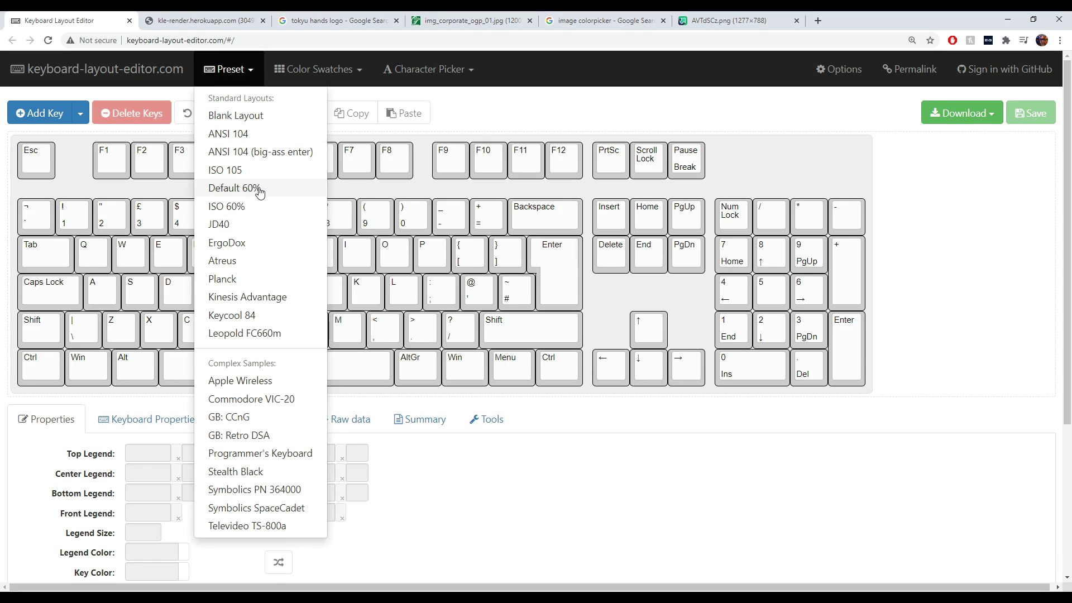
{"action": "left_click", "coordinate": [259, 189]}
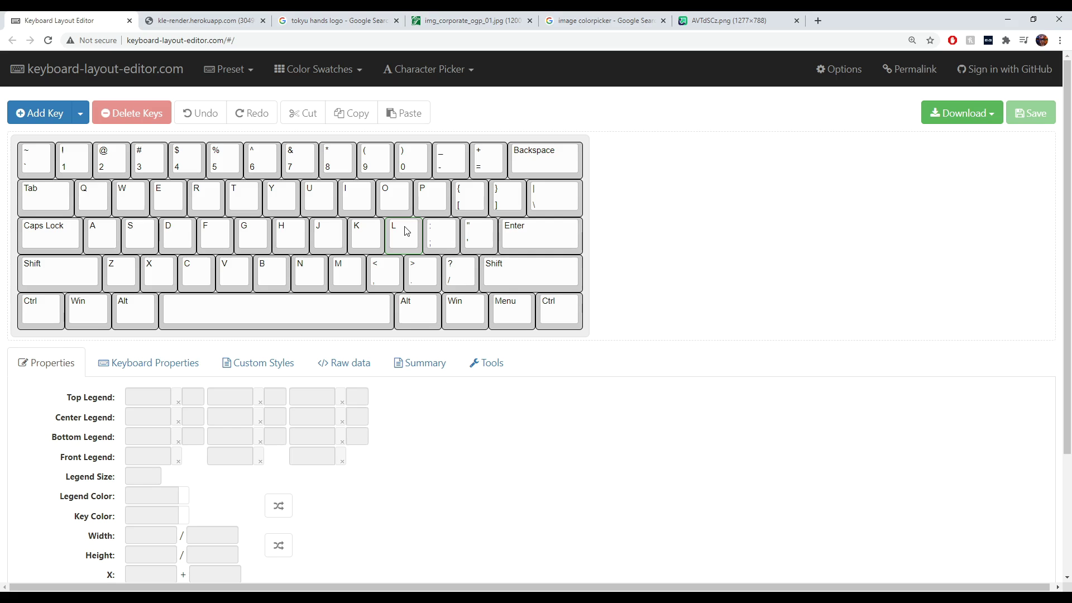
Show the Google Images results for 'tokyu hands logo' with the Reddit-sourced logo in preview.
{"action": "left_click", "coordinate": [355, 25]}
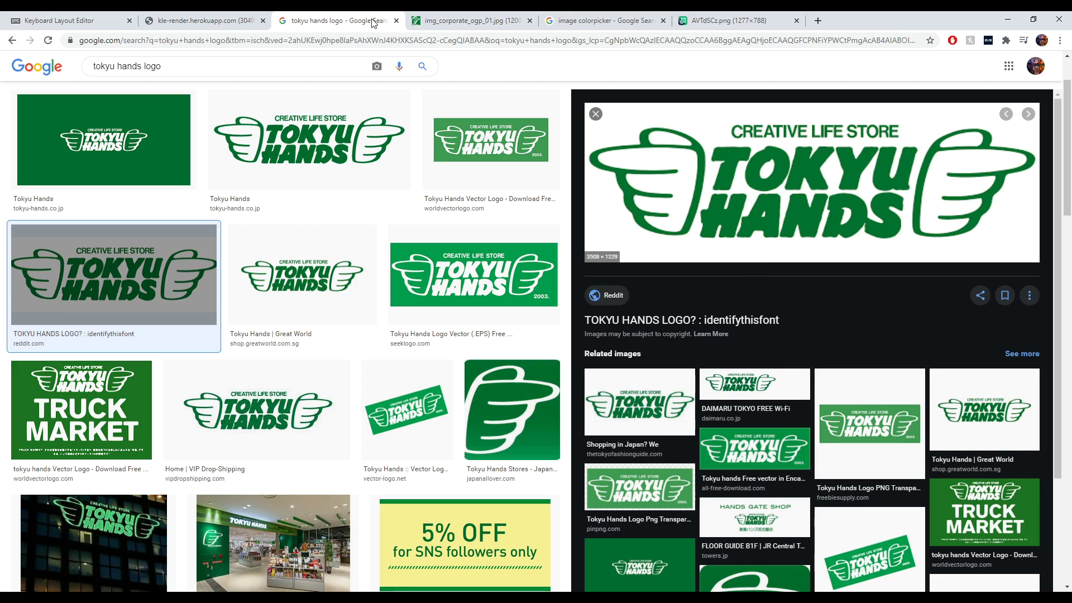
Open the Image Color Picker website from the colour picker search results.
{"action": "left_click", "coordinate": [596, 23]}
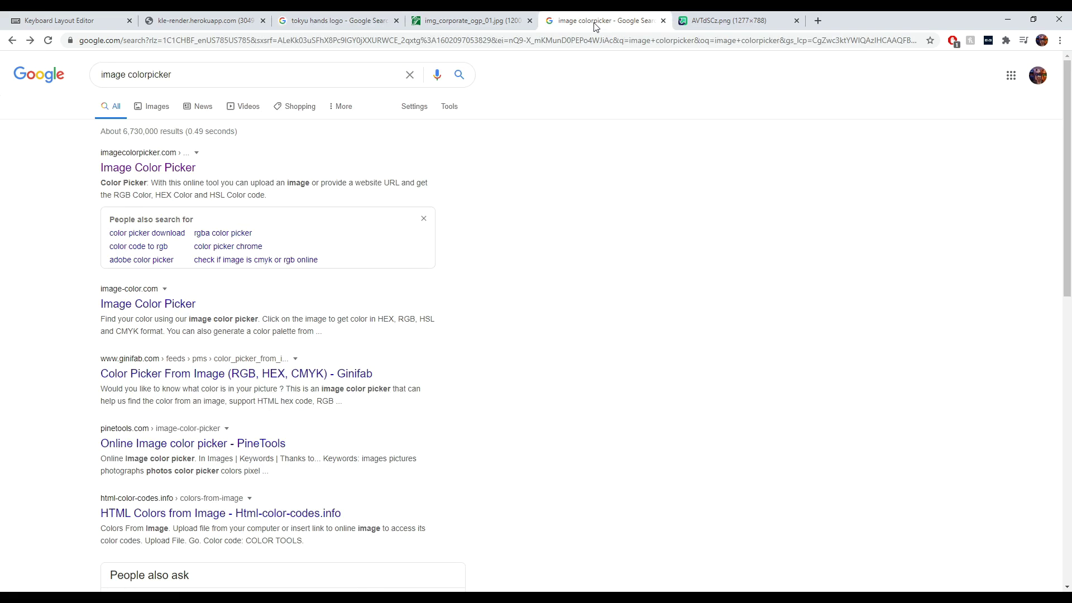
{"action": "left_click", "coordinate": [165, 173]}
{"action": "scroll", "coordinate": [691, 246], "scroll_direction": "down", "scroll_amount": 2}
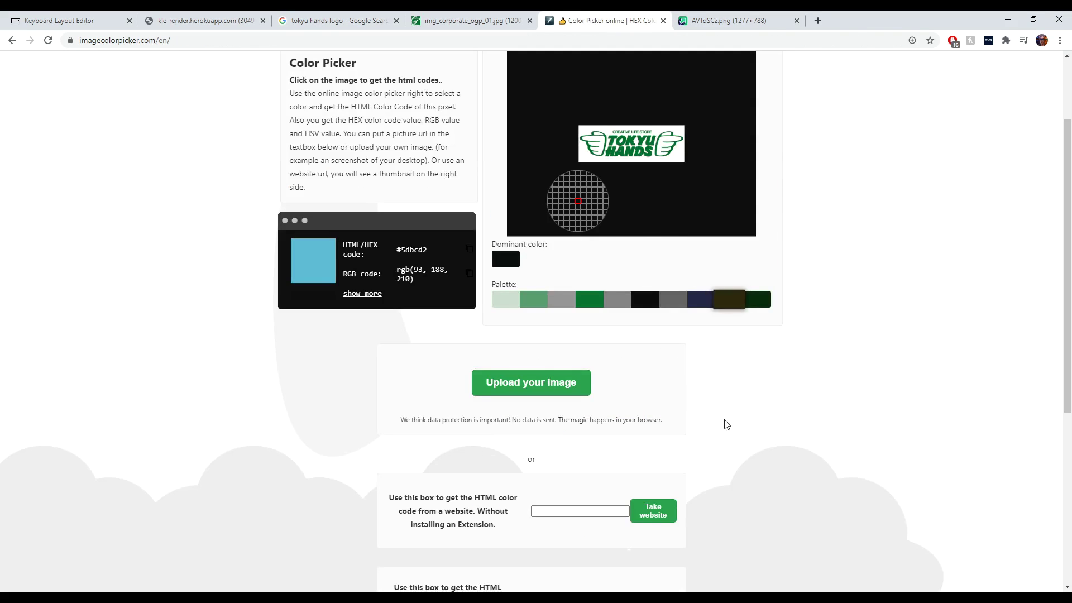
{"action": "scroll", "coordinate": [698, 402], "scroll_direction": "down", "scroll_amount": 3}
Load the pasted logo URL, sample the logo's green #00712f and copy the hex code.
{"action": "left_click", "coordinate": [570, 343]}
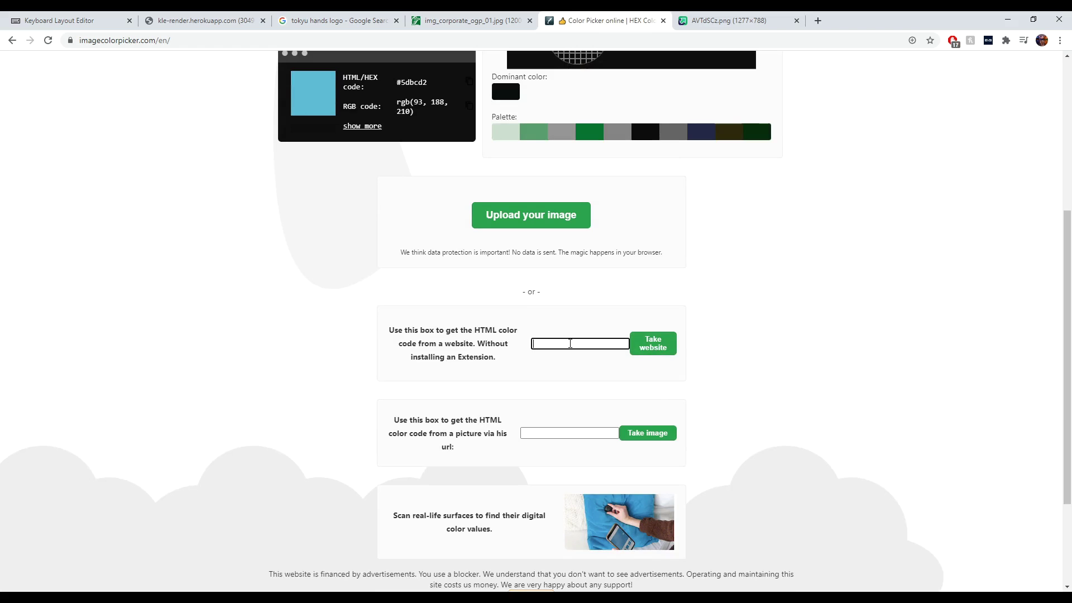
{"action": "key", "text": "ctrl+v"}
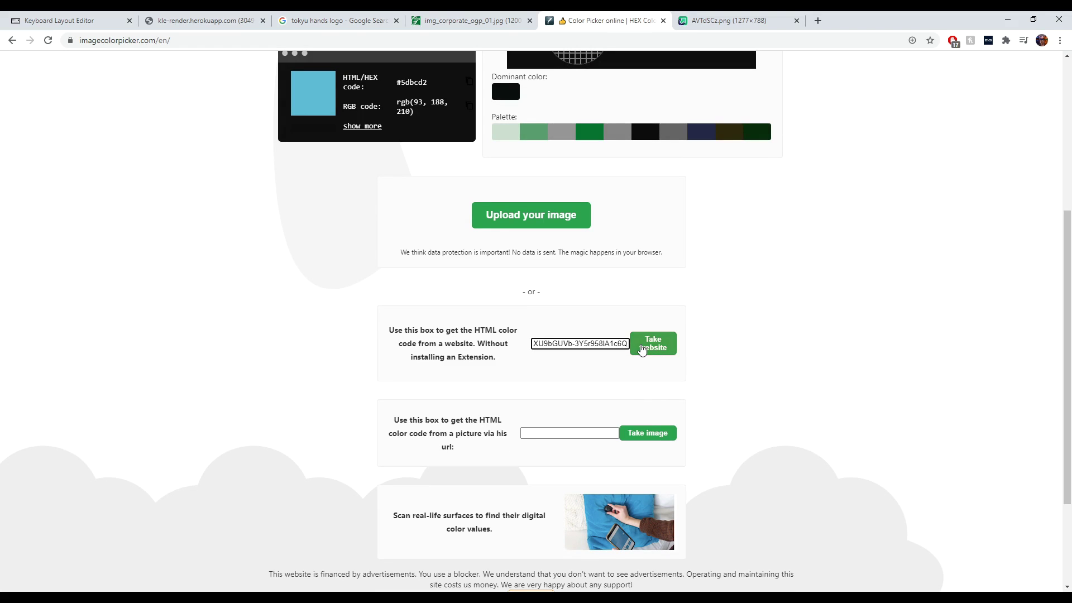
{"action": "left_click", "coordinate": [653, 347]}
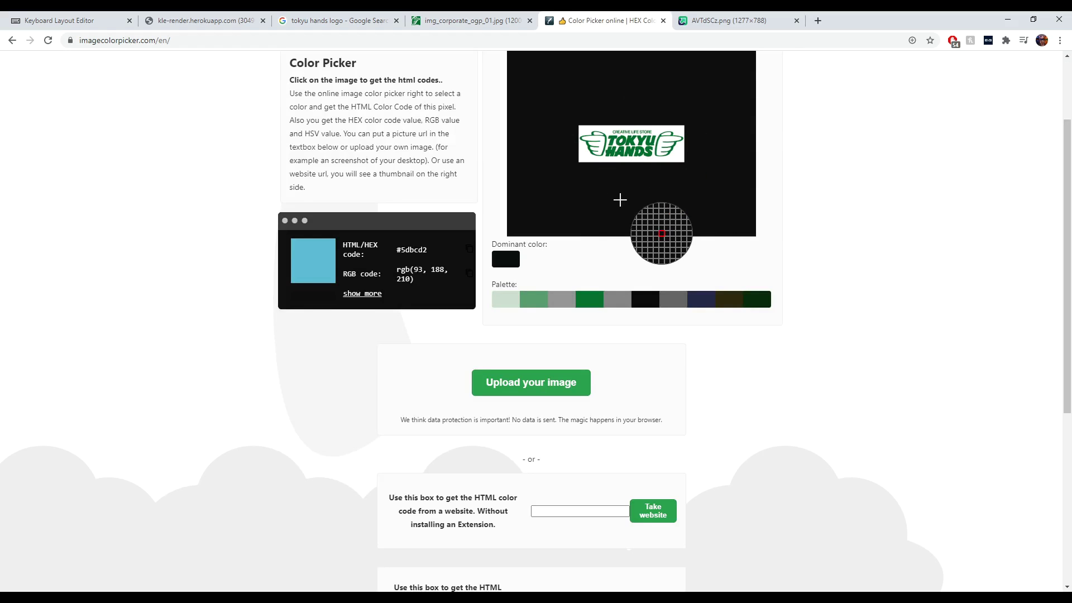
{"action": "scroll", "coordinate": [629, 218], "scroll_direction": "up", "scroll_amount": 1}
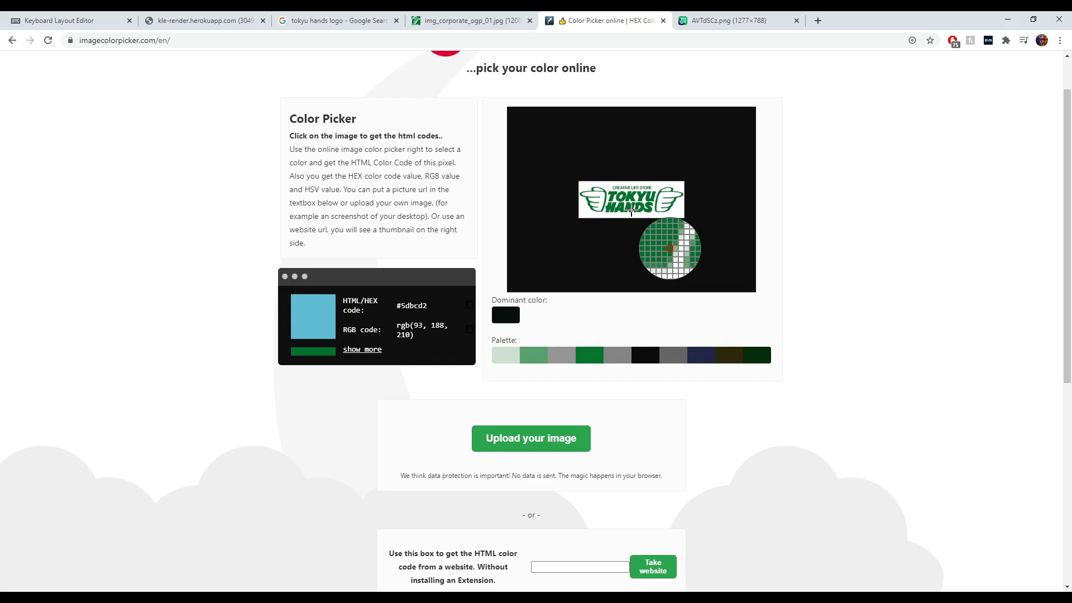
{"action": "left_click", "coordinate": [631, 211]}
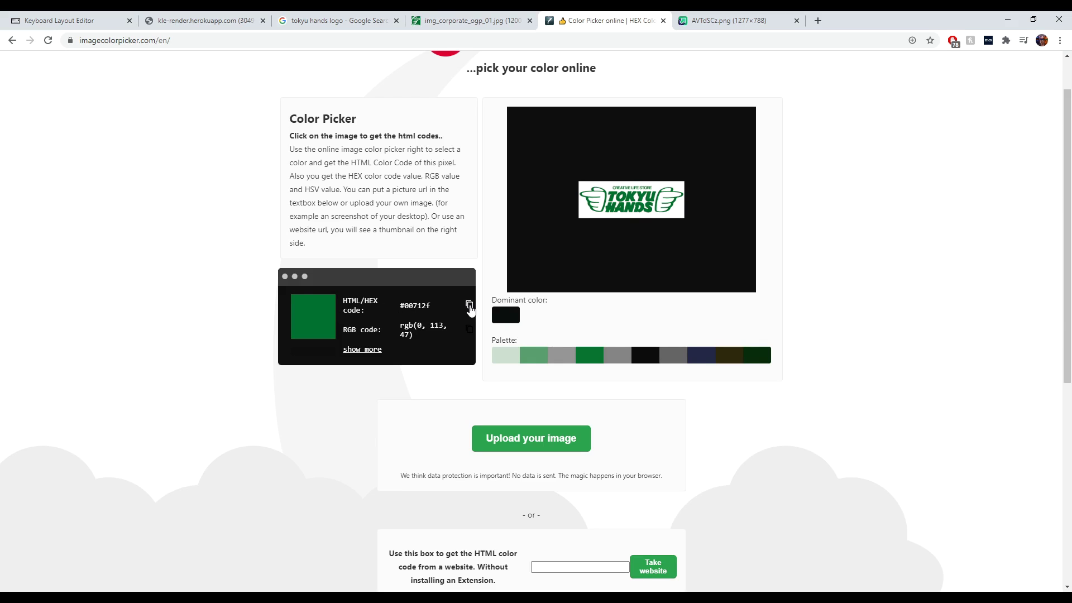
{"action": "left_click", "coordinate": [469, 306]}
Back in the layout editor, trial-select the left-edge keys and then all keys, then clear.
{"action": "left_click", "coordinate": [99, 24]}
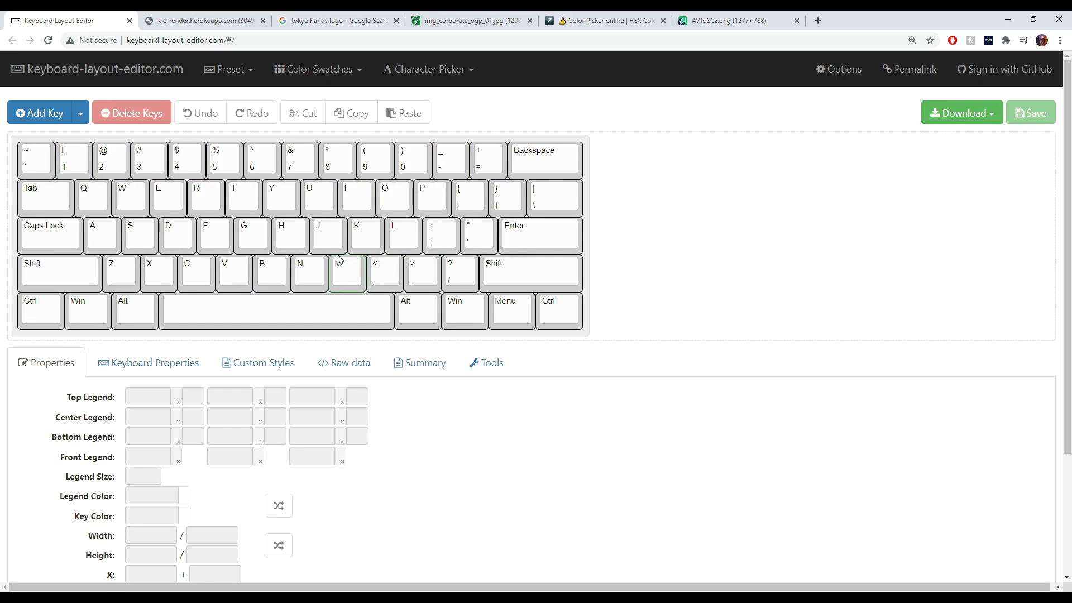
{"action": "left_click", "coordinate": [44, 163]}
{"action": "left_click", "coordinate": [50, 207]}
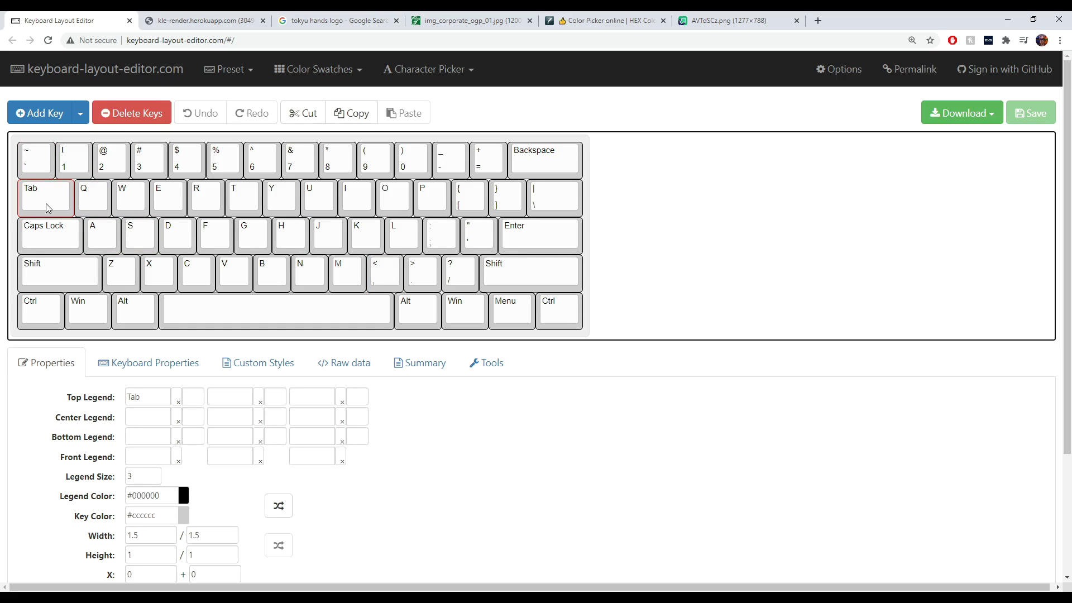
{"action": "left_click", "coordinate": [73, 246]}
{"action": "left_click", "coordinate": [78, 282]}
{"action": "left_click", "coordinate": [39, 313]}
{"action": "left_click", "coordinate": [86, 312]}
{"action": "left_click", "coordinate": [134, 313]}
{"action": "left_click", "coordinate": [34, 158]}
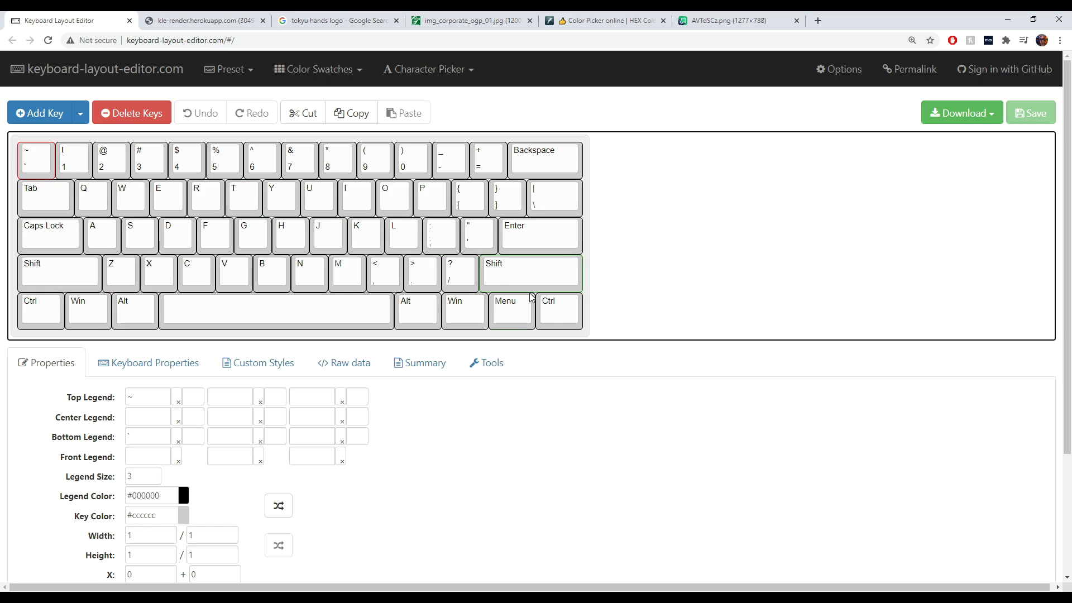
{"action": "left_click", "coordinate": [567, 313], "text": "shift"}
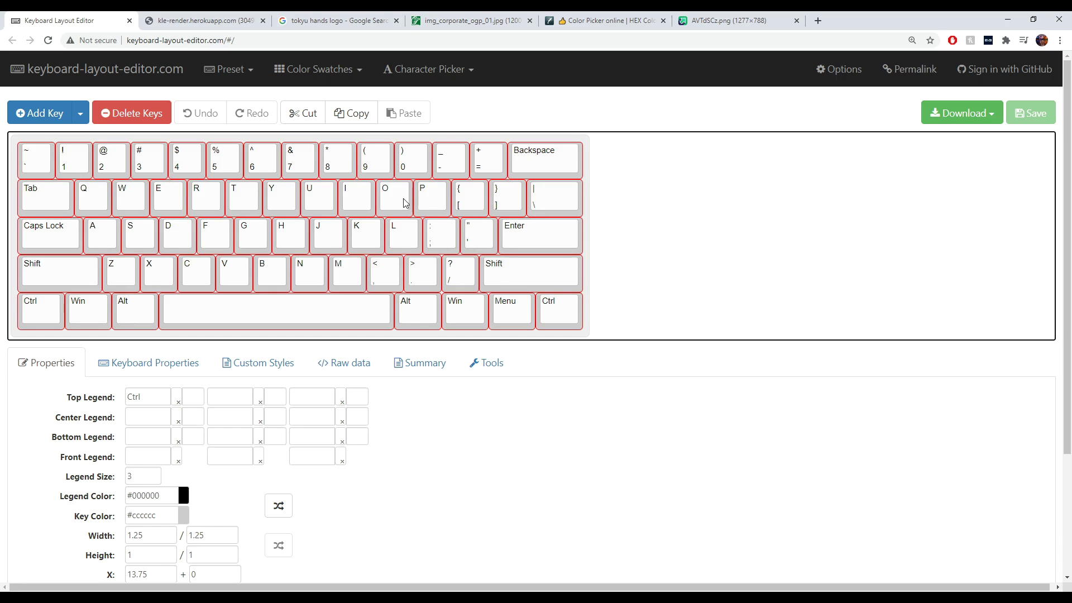
{"action": "left_click", "coordinate": [688, 246]}
After another left-modifier trial selection, select all keys from ~ through the right Ctrl.
{"action": "left_click", "coordinate": [38, 159]}
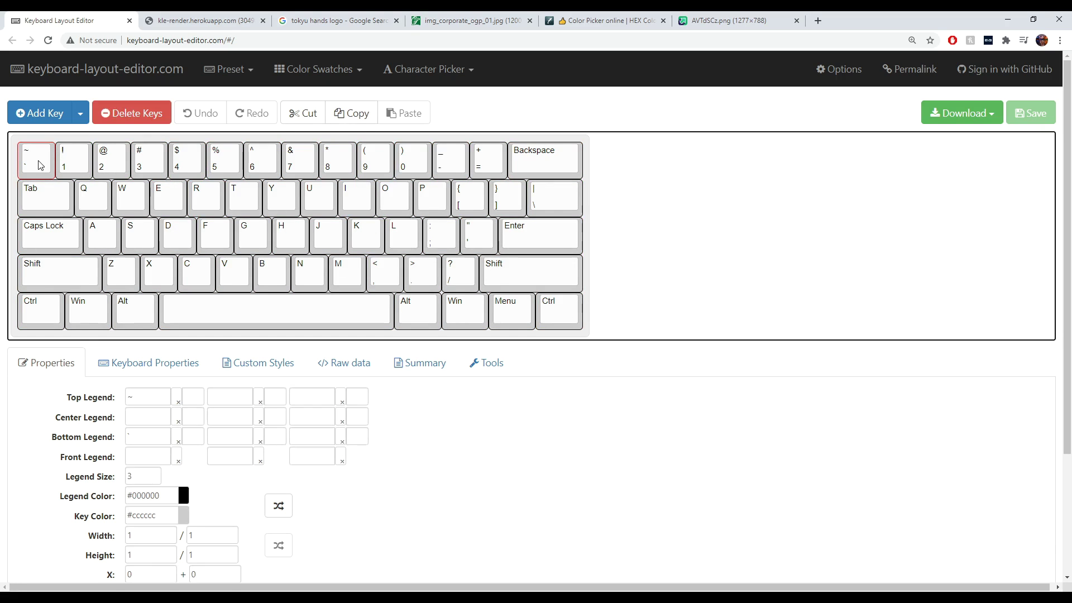
{"action": "left_click", "coordinate": [61, 200], "text": "ctrl"}
{"action": "left_click", "coordinate": [55, 239], "text": "ctrl"}
{"action": "left_click", "coordinate": [67, 266], "text": "ctrl"}
{"action": "left_click", "coordinate": [61, 306], "text": "ctrl"}
{"action": "left_click", "coordinate": [89, 313], "text": "ctrl"}
{"action": "left_click", "coordinate": [144, 321], "text": "ctrl"}
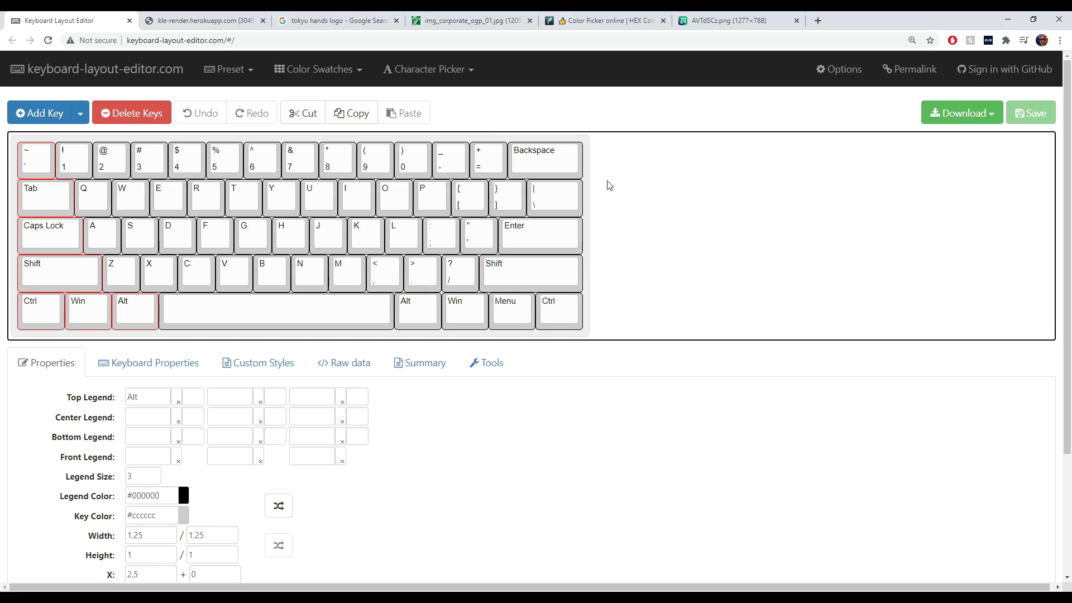
{"action": "left_click", "coordinate": [696, 200]}
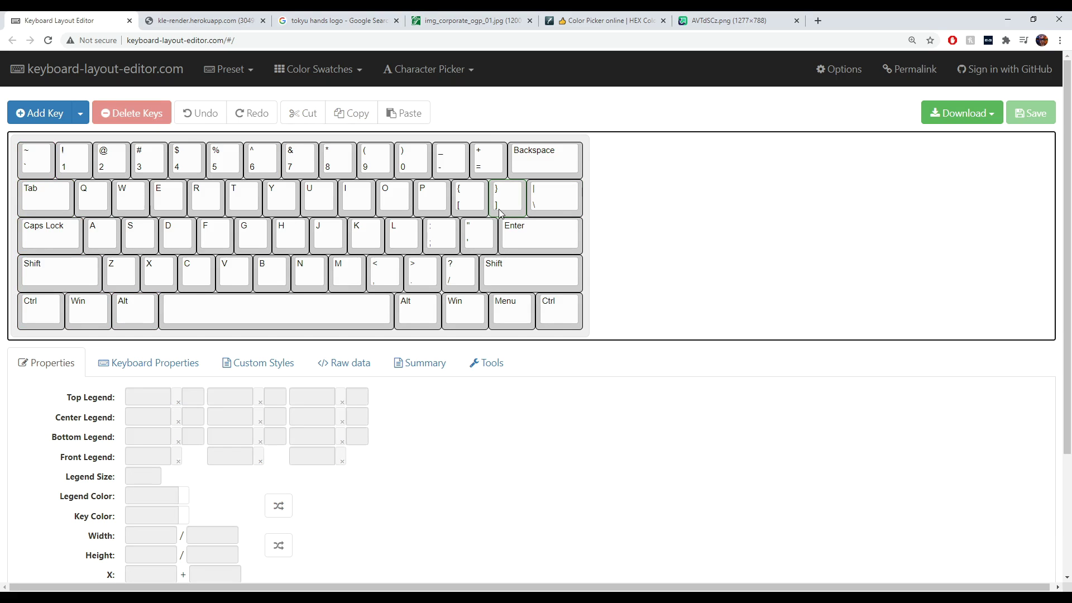
{"action": "left_click", "coordinate": [46, 166]}
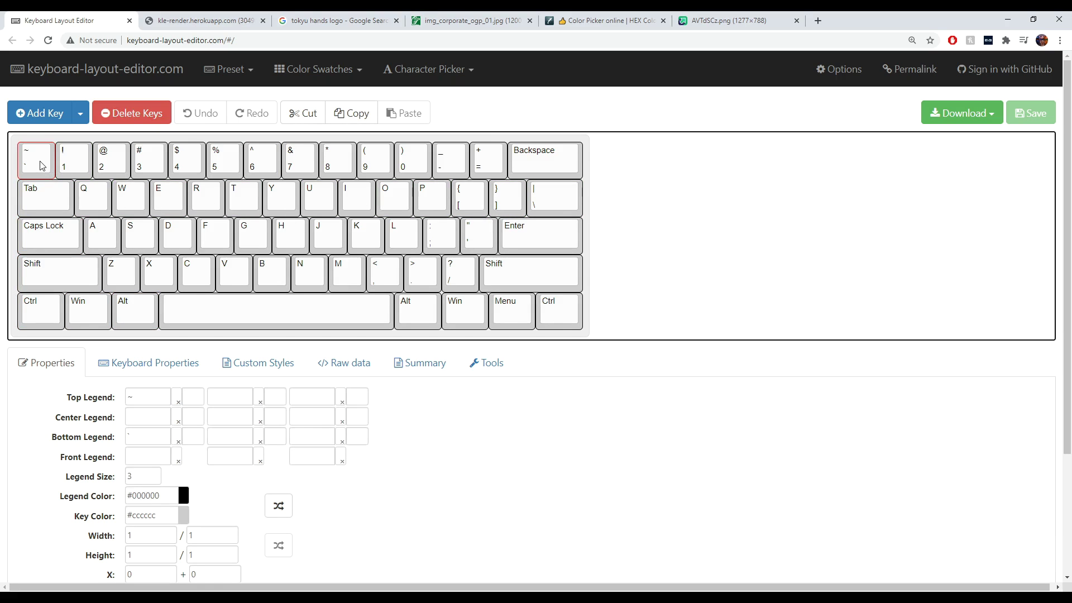
{"action": "left_click", "coordinate": [575, 319], "text": "shift"}
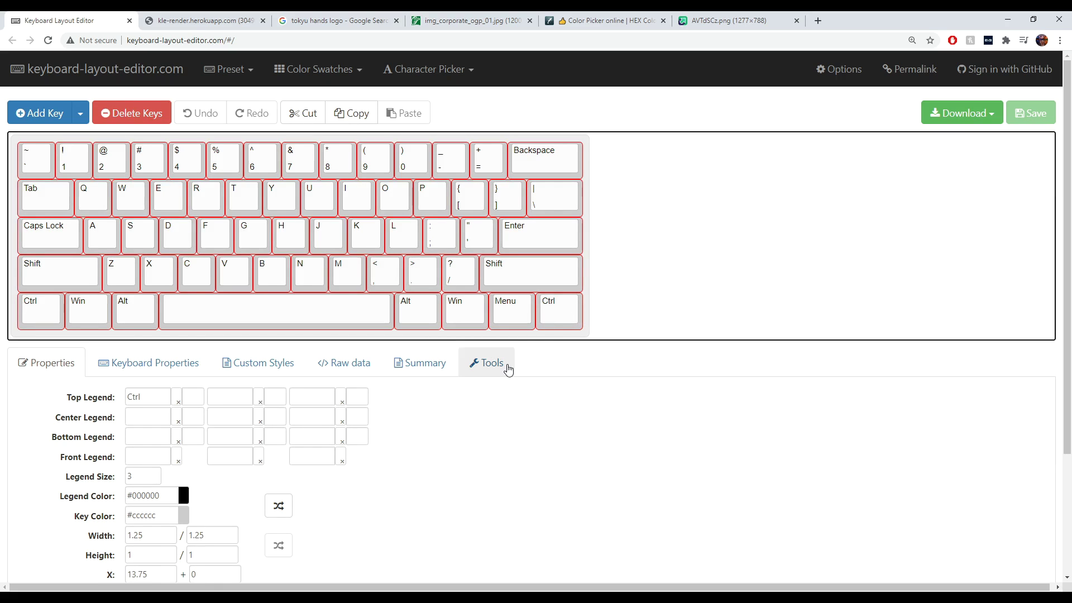
Center the legends on all selected keys with the Tools tab's Align Legends button.
{"action": "left_click", "coordinate": [486, 363]}
{"action": "scroll", "coordinate": [377, 412], "scroll_direction": "down", "scroll_amount": 1}
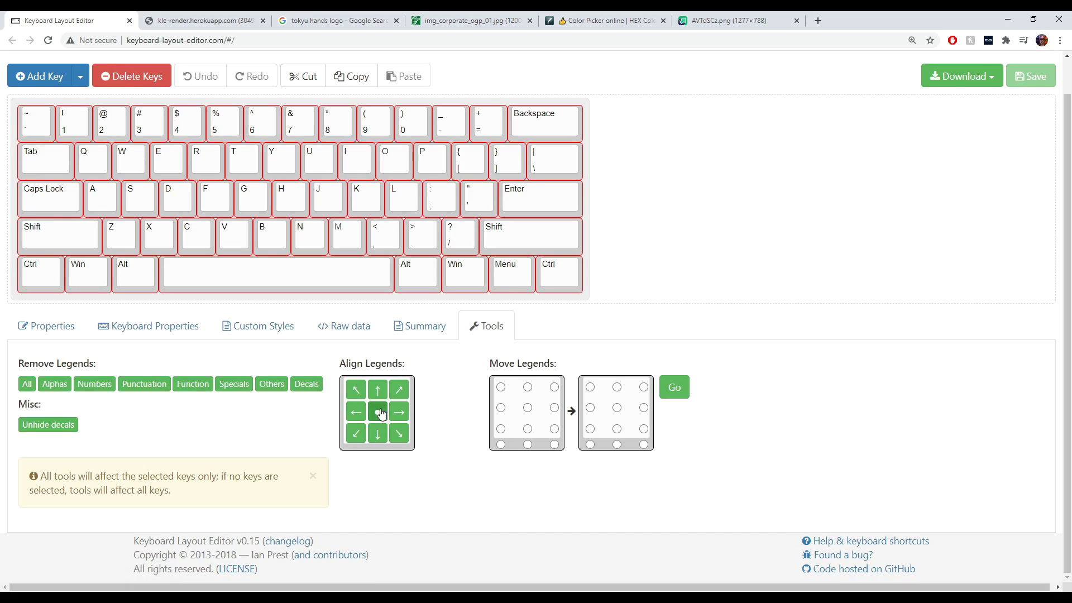
{"action": "left_click", "coordinate": [377, 413]}
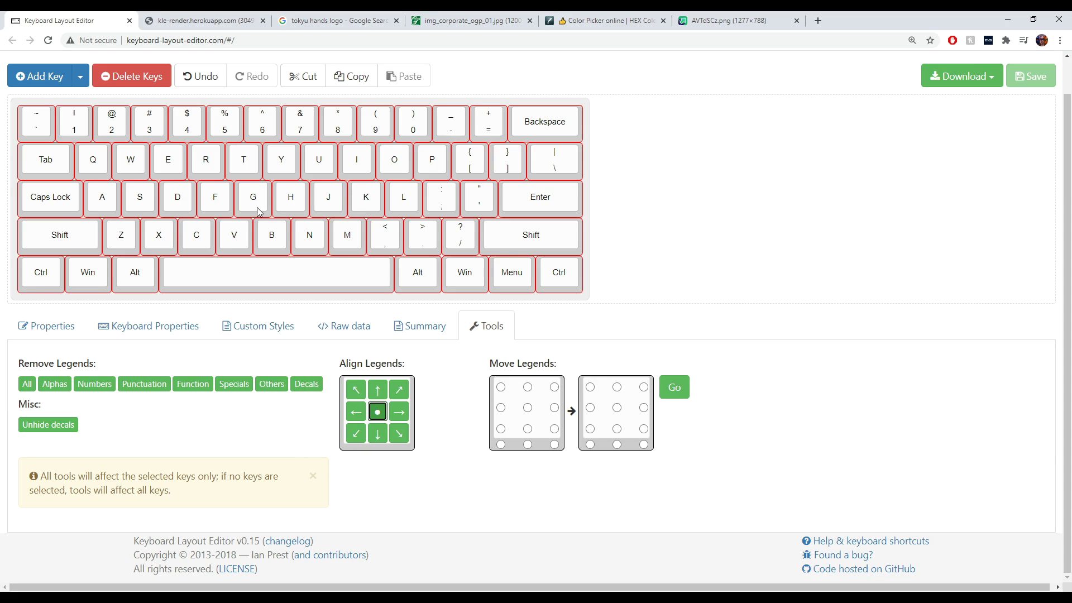
Re-center the right Alt, Win, Menu and Ctrl legends, then reselect all keys in Properties.
{"action": "left_click", "coordinate": [670, 233]}
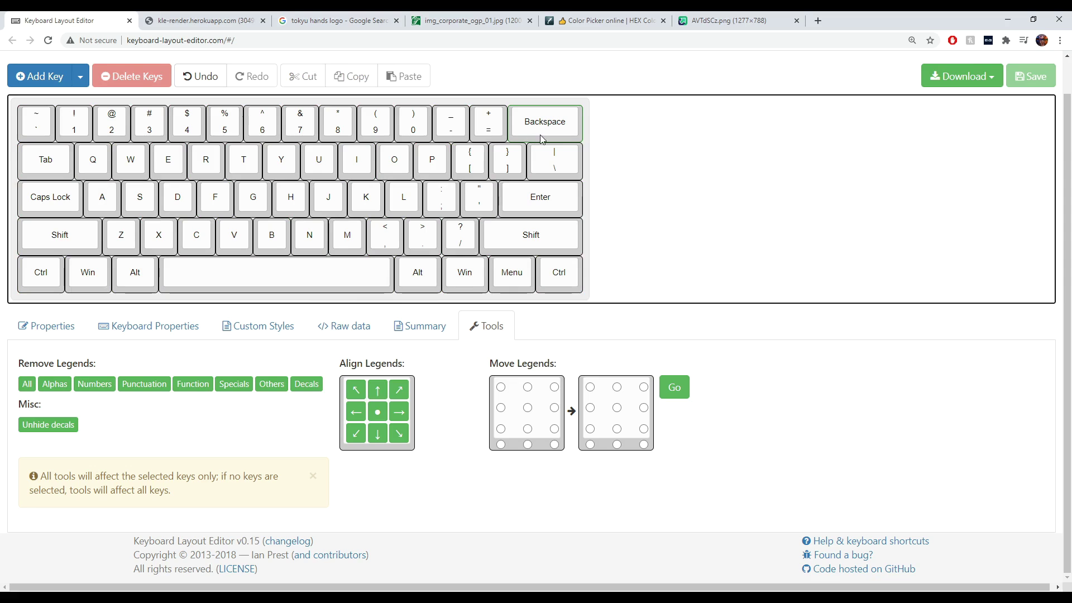
{"action": "left_click_drag", "start_coordinate": [469, 272], "coordinate": [543, 282]}
{"action": "left_click", "coordinate": [357, 389]}
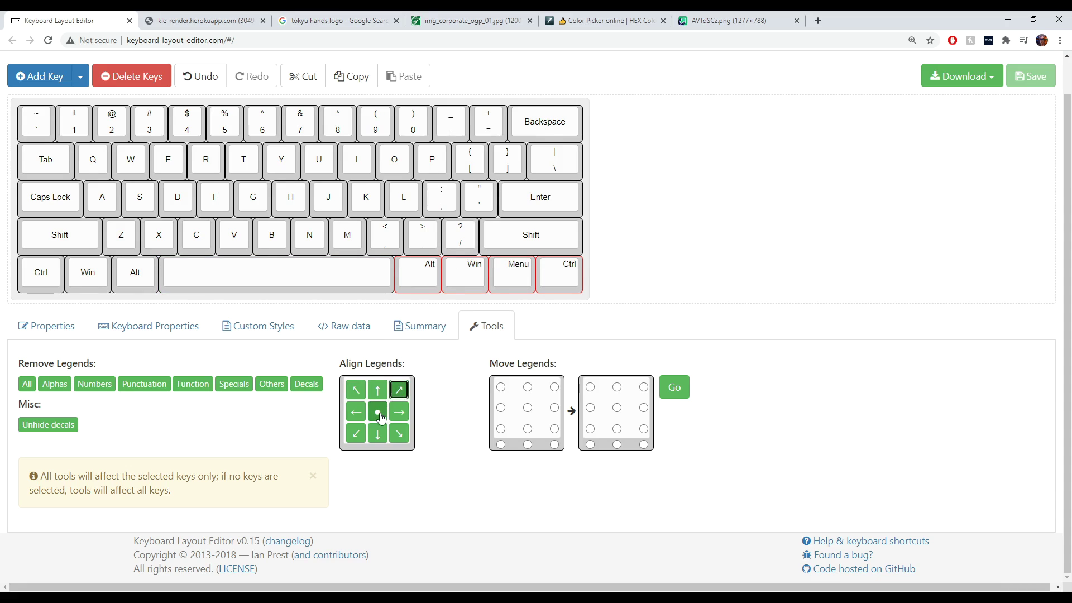
{"action": "left_click", "coordinate": [377, 412]}
{"action": "left_click", "coordinate": [719, 229]}
{"action": "left_click", "coordinate": [48, 124]}
{"action": "key", "text": "ctrl+a"}
{"action": "left_click", "coordinate": [56, 328]}
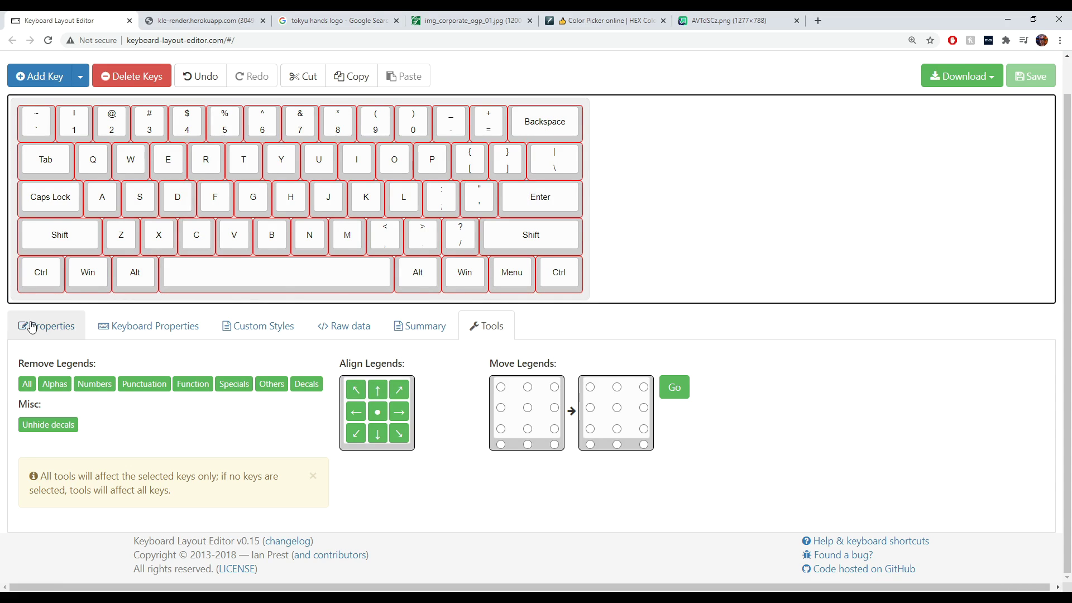
{"action": "scroll", "coordinate": [63, 334], "scroll_direction": "down", "scroll_amount": 1}
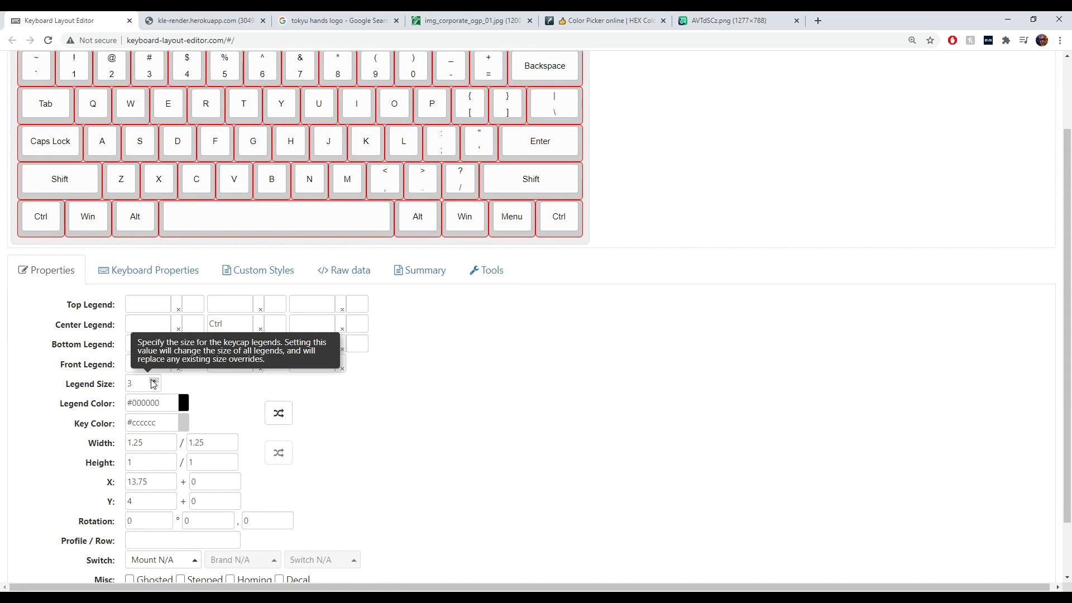
Raise the legend size on all selected keys from 3 to 5.
{"action": "left_click", "coordinate": [156, 381]}
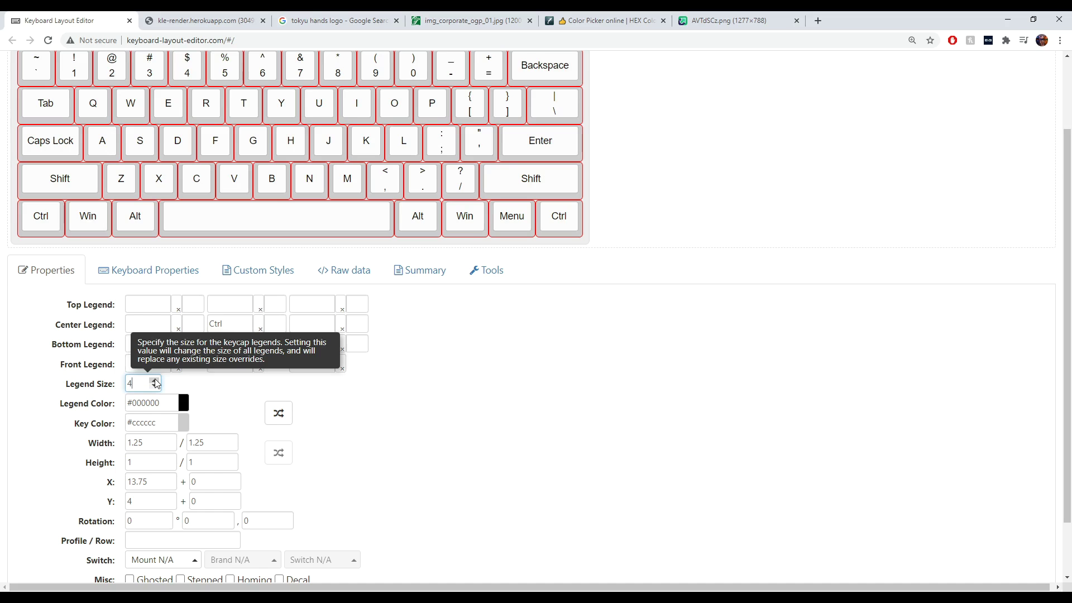
{"action": "left_click", "coordinate": [156, 381]}
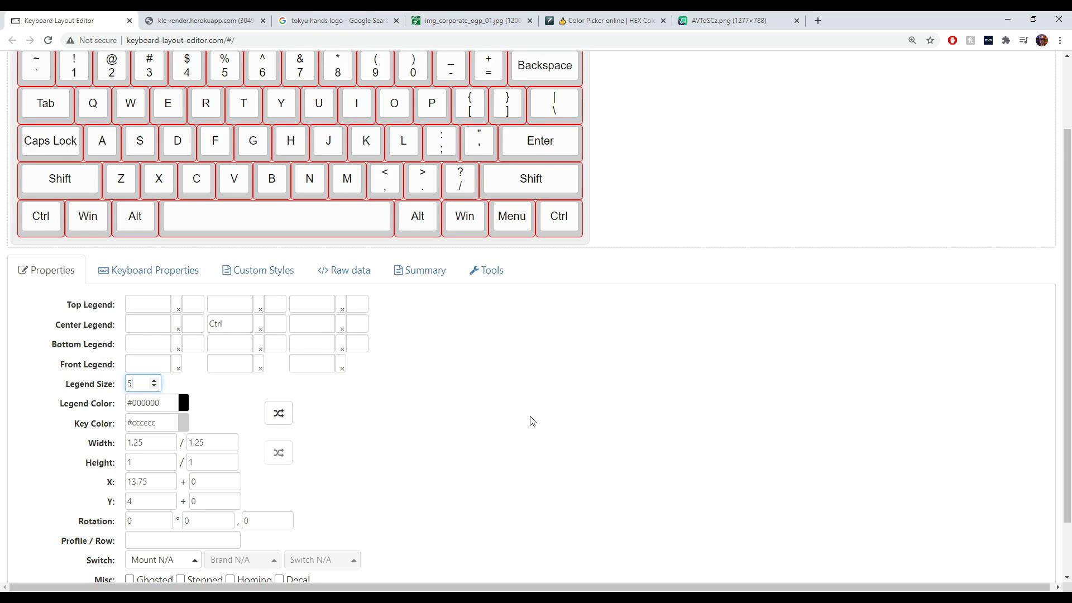
{"action": "scroll", "coordinate": [532, 420], "scroll_direction": "up", "scroll_amount": 1}
{"action": "left_click", "coordinate": [544, 427]}
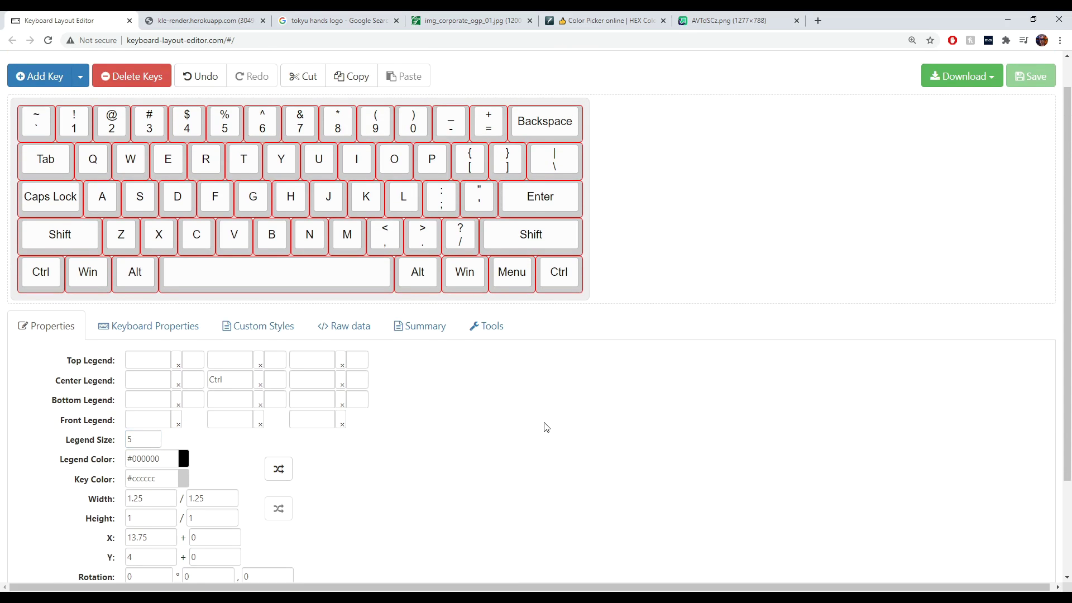
Deselect every key by clicking empty canvas space beside the 60% layout.
{"action": "left_click", "coordinate": [667, 260]}
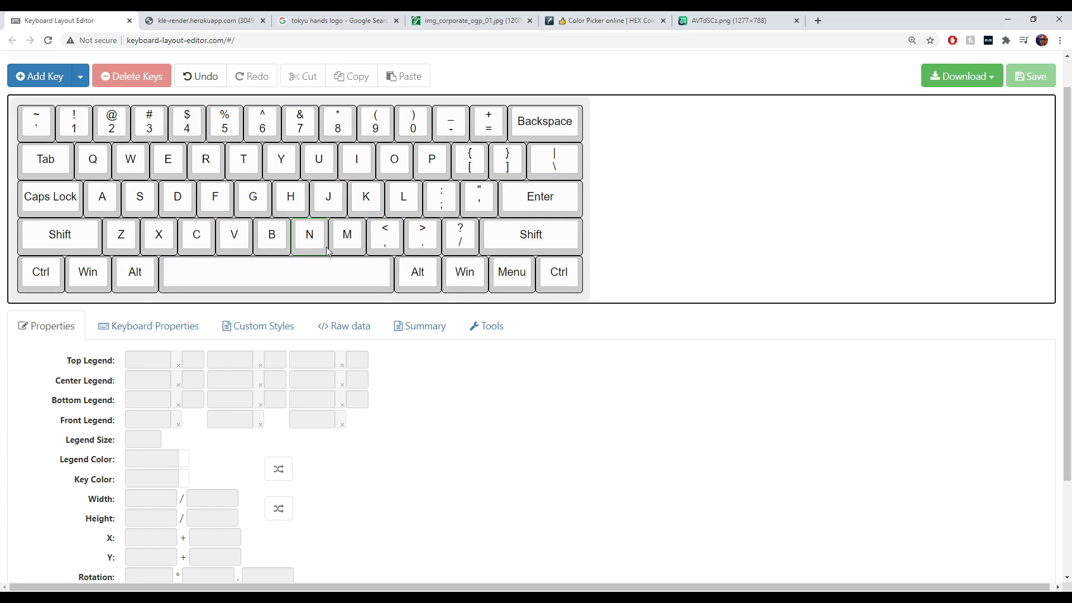
Select the Tab key and set its legend colour to red c73e3e.
{"action": "left_click", "coordinate": [31, 128]}
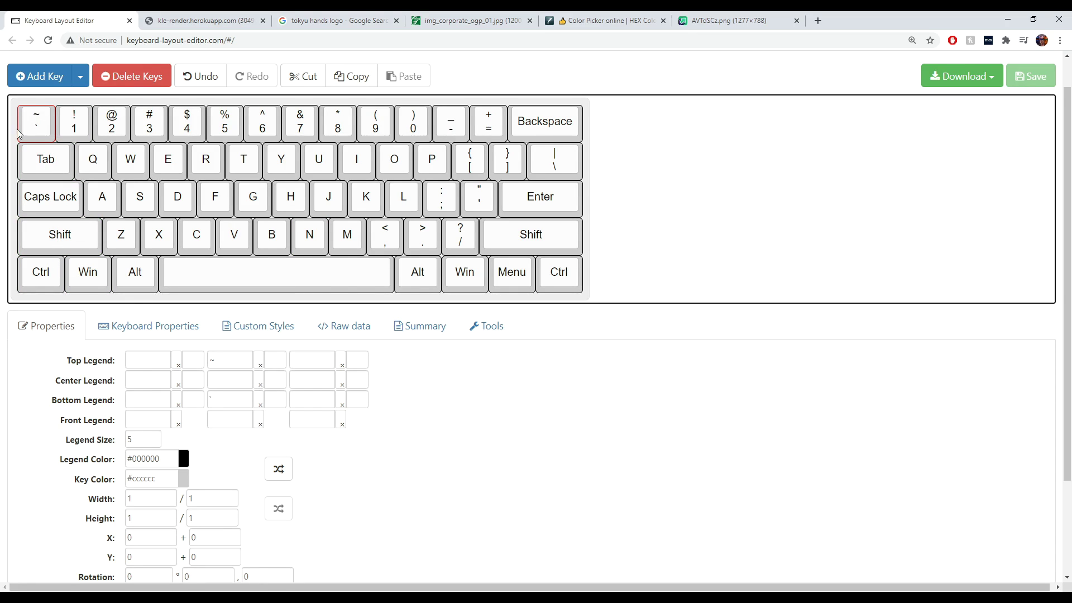
{"action": "left_click", "coordinate": [53, 158]}
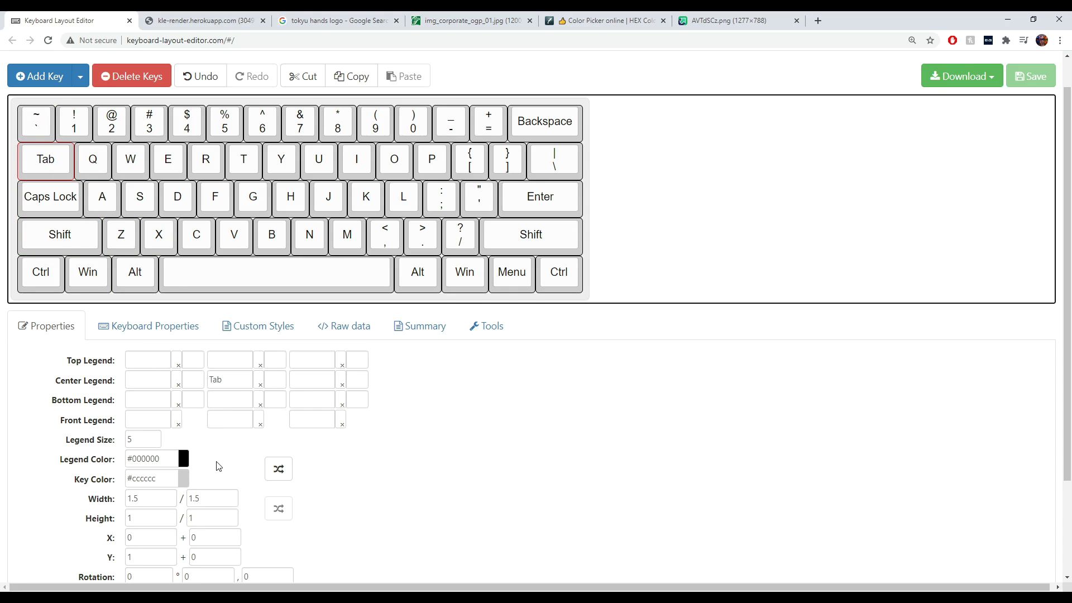
{"action": "left_click_drag", "start_coordinate": [164, 458], "coordinate": [132, 459]}
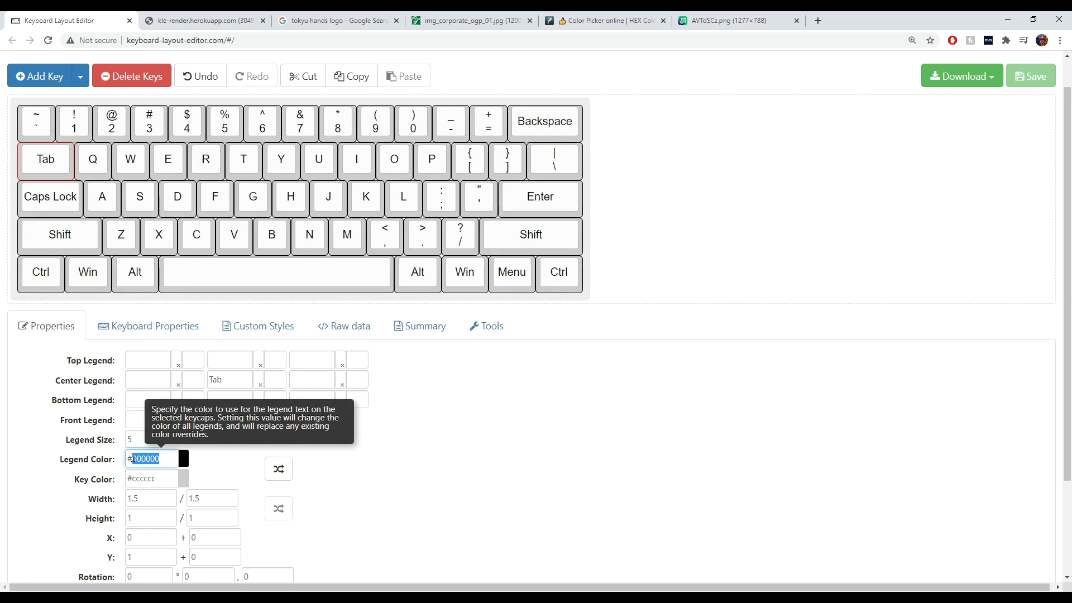
{"action": "type", "text": "c73e3e"}
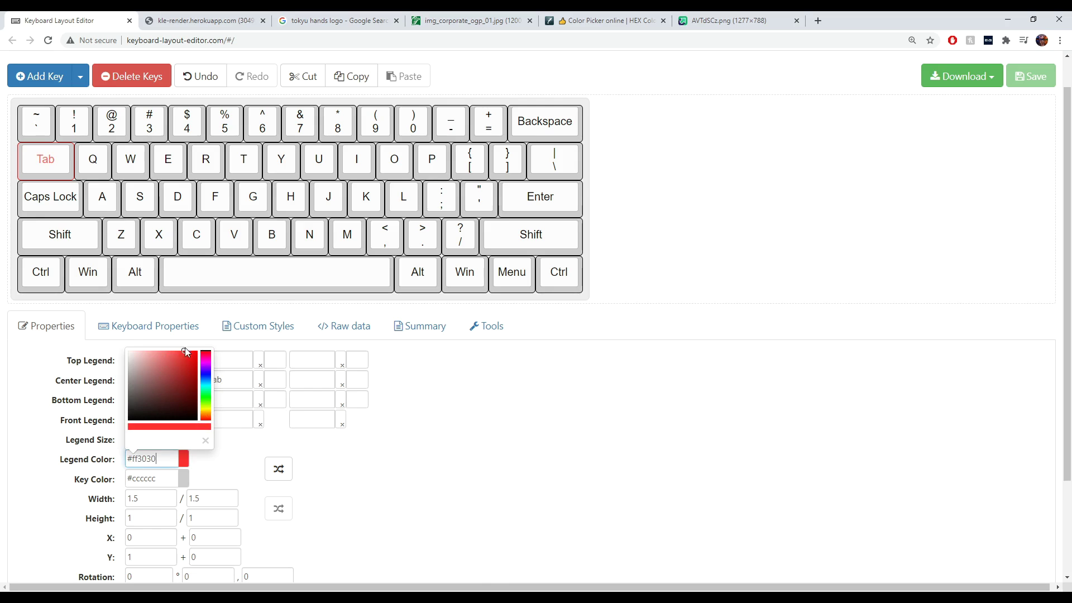
{"action": "key", "text": "Return"}
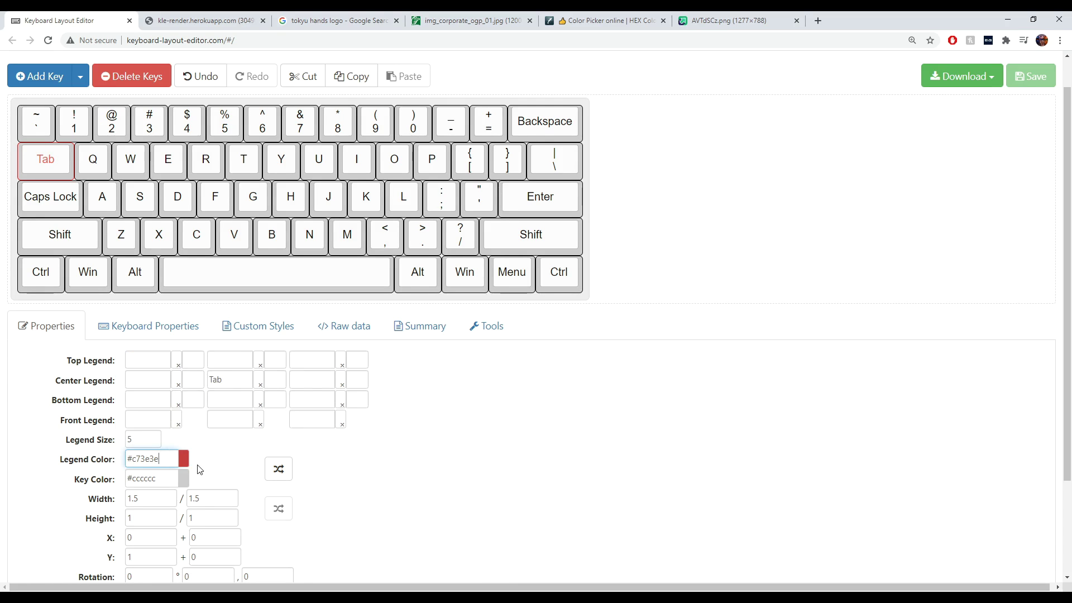
Try teal and other shades for the Tab legend before returning it to black.
{"action": "left_click_drag", "start_coordinate": [154, 459], "coordinate": [128, 459]}
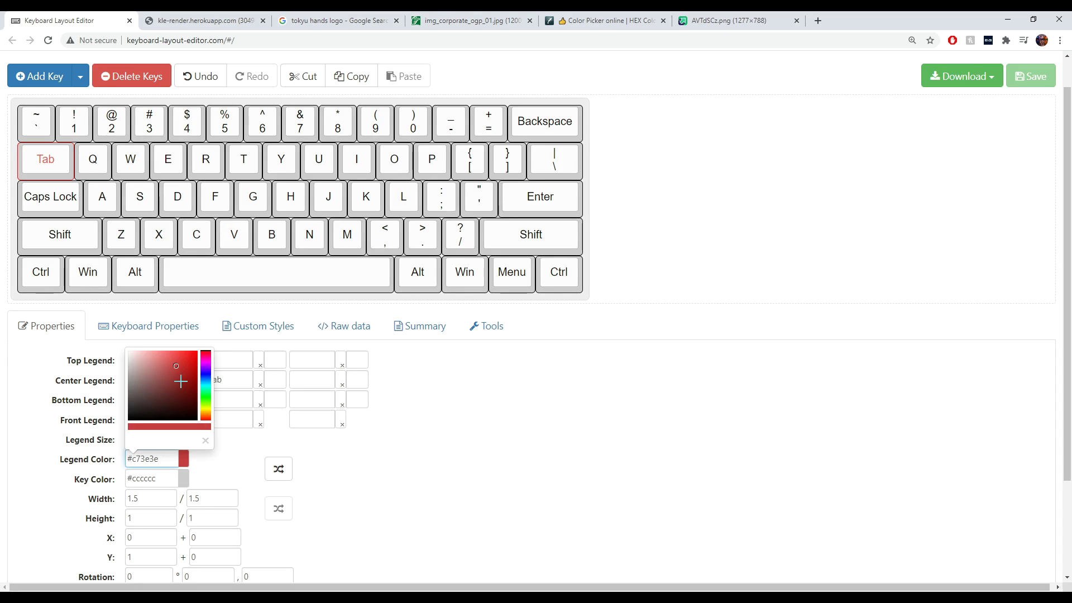
{"action": "left_click_drag", "start_coordinate": [205, 404], "coordinate": [204, 386]}
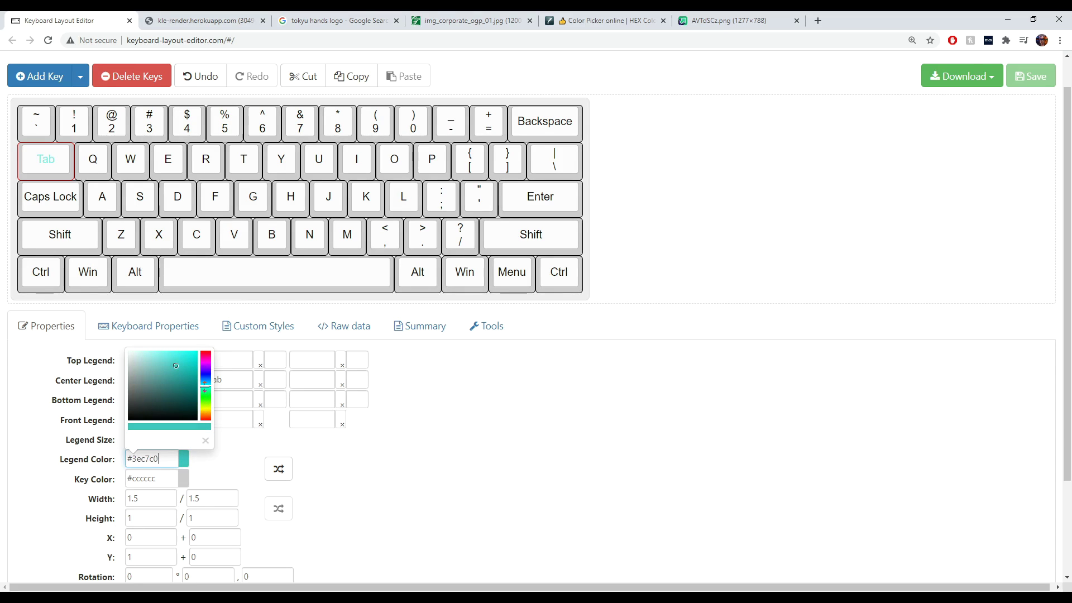
{"action": "left_click", "coordinate": [144, 402]}
{"action": "left_click", "coordinate": [204, 353]}
{"action": "left_click", "coordinate": [140, 394]}
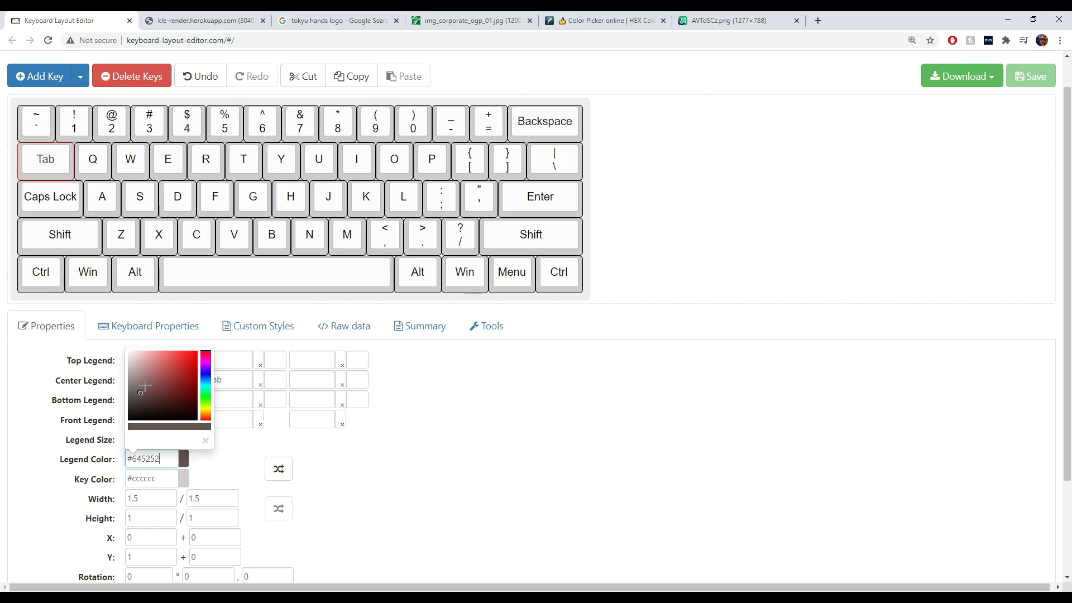
{"action": "left_click", "coordinate": [130, 350]}
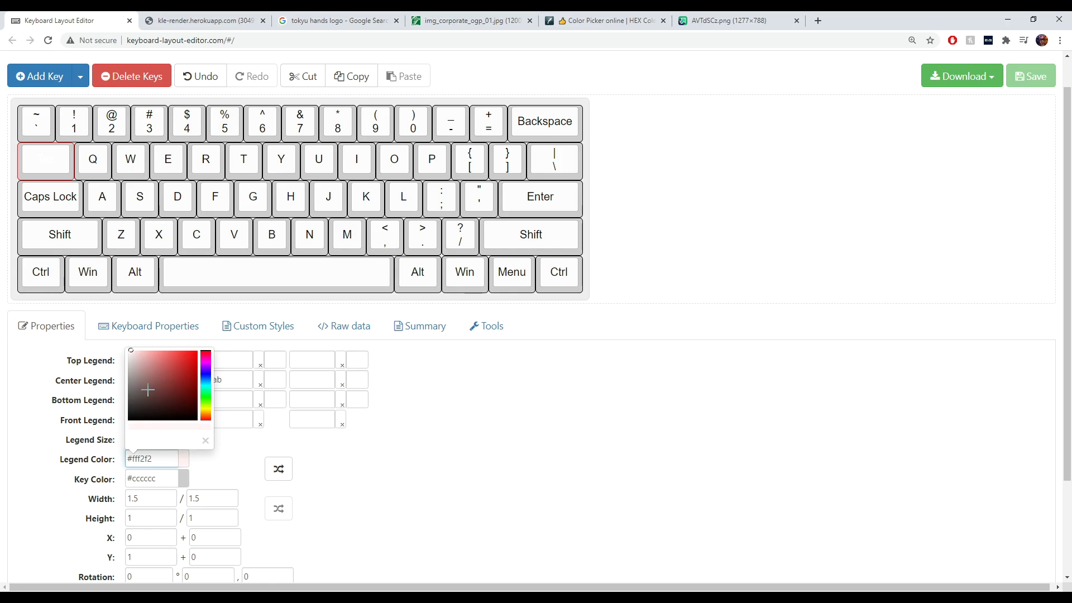
{"action": "left_click_drag", "start_coordinate": [148, 390], "coordinate": [112, 432]}
Give the Tab key a white #ffffff keycap, then check the W key's colour.
{"action": "left_click", "coordinate": [488, 495]}
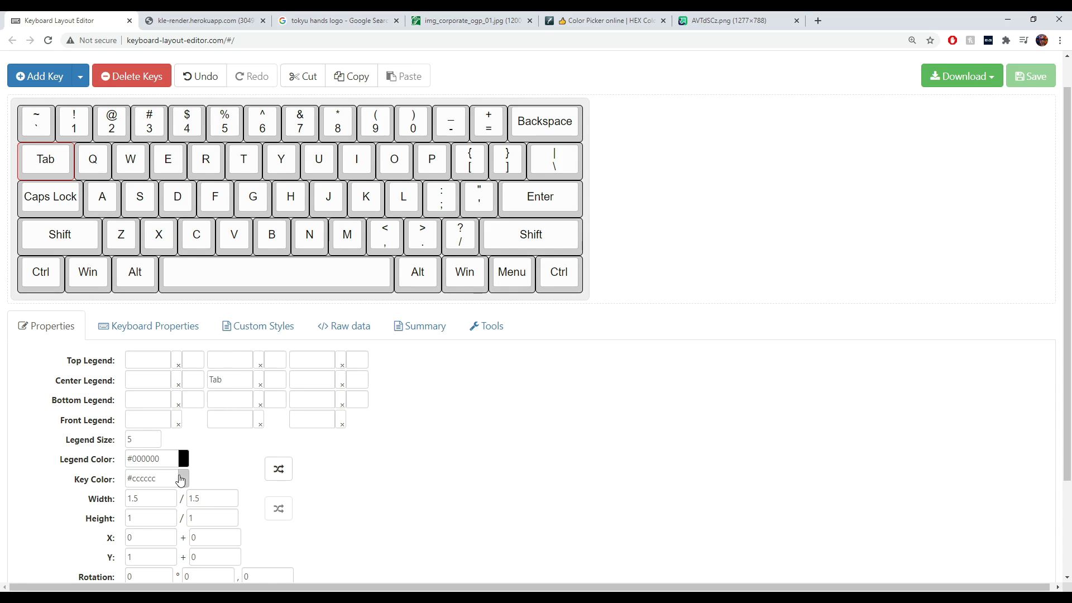
{"action": "left_click", "coordinate": [184, 479]}
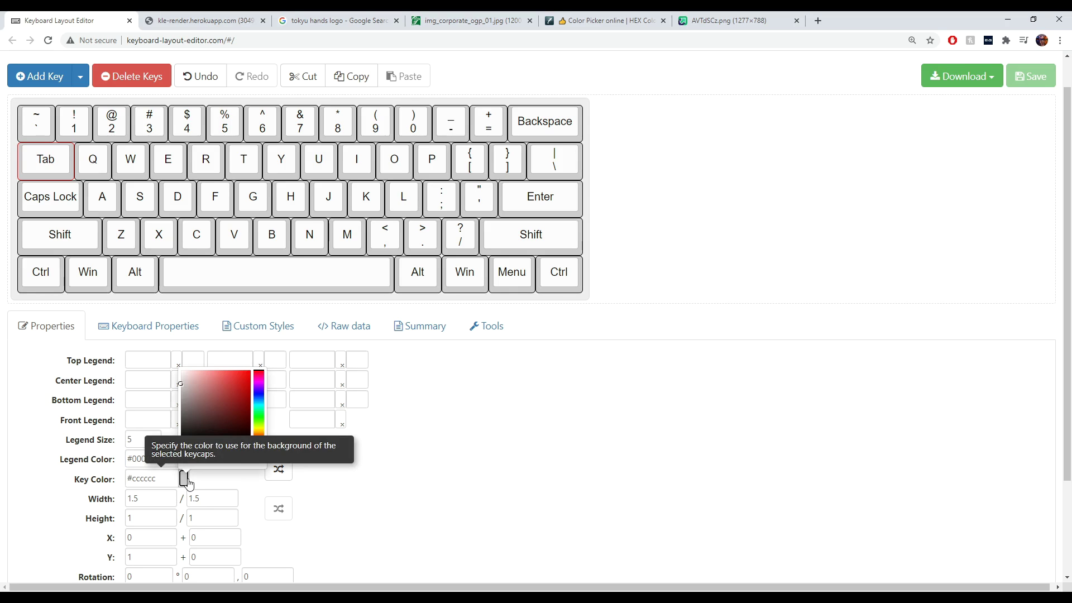
{"action": "mouse_move", "coordinate": [210, 417]}
{"action": "left_mouse_down"}
{"action": "mouse_move", "coordinate": [220, 390]}
{"action": "mouse_move", "coordinate": [227, 437]}
{"action": "mouse_move", "coordinate": [230, 382]}
{"action": "mouse_move", "coordinate": [217, 411]}
{"action": "mouse_move", "coordinate": [180, 399]}
{"action": "mouse_move", "coordinate": [185, 446]}
{"action": "mouse_move", "coordinate": [182, 371]}
{"action": "left_mouse_up"}
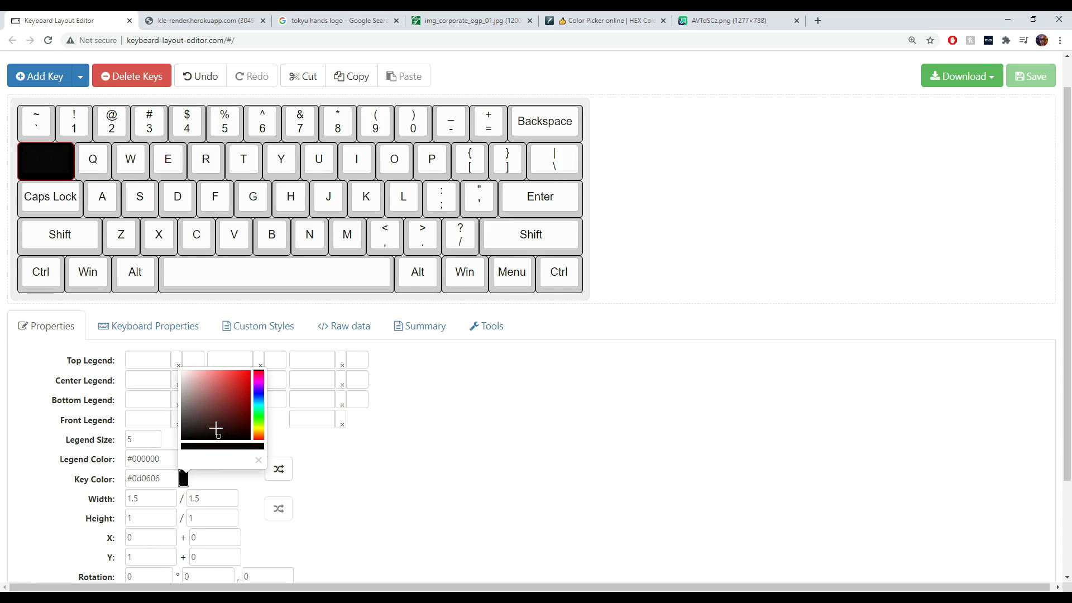
{"action": "left_click", "coordinate": [523, 481]}
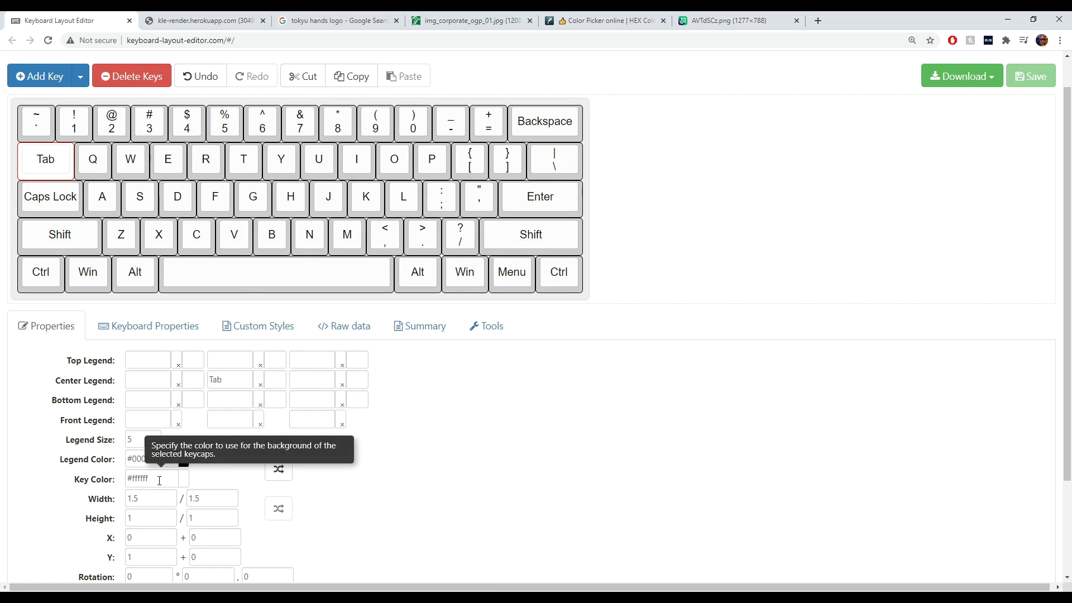
{"action": "left_click", "coordinate": [143, 165]}
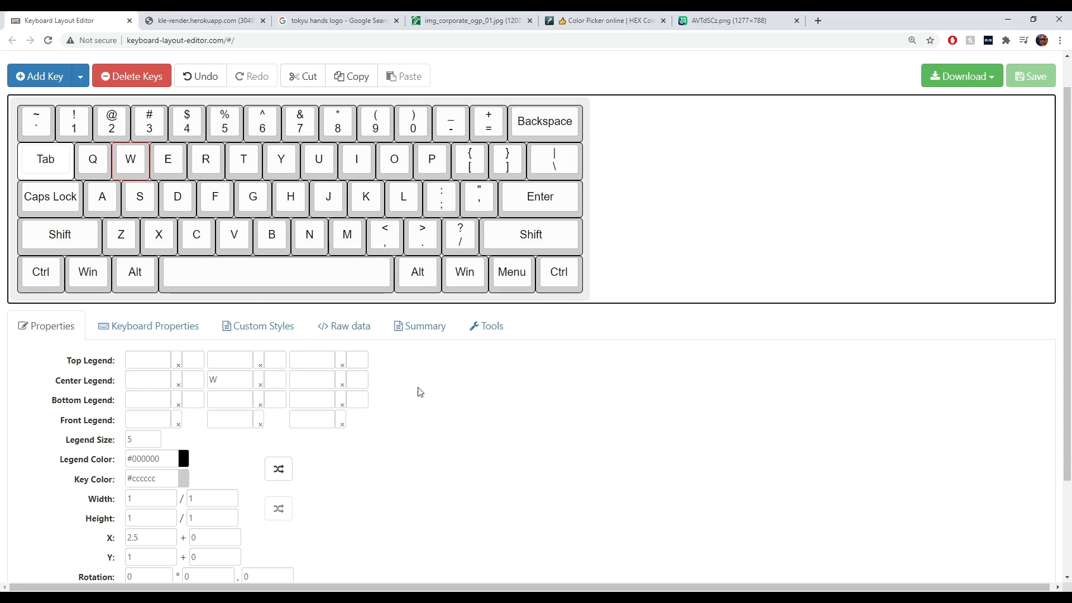
Select all keys and set their key colour to #ffffff.
{"action": "left_click", "coordinate": [39, 126]}
{"action": "left_click", "coordinate": [569, 286]}
{"action": "key", "text": "Tab"}
{"action": "left_click", "coordinate": [552, 274], "text": "shift"}
{"action": "left_click_drag", "start_coordinate": [157, 478], "coordinate": [140, 479]}
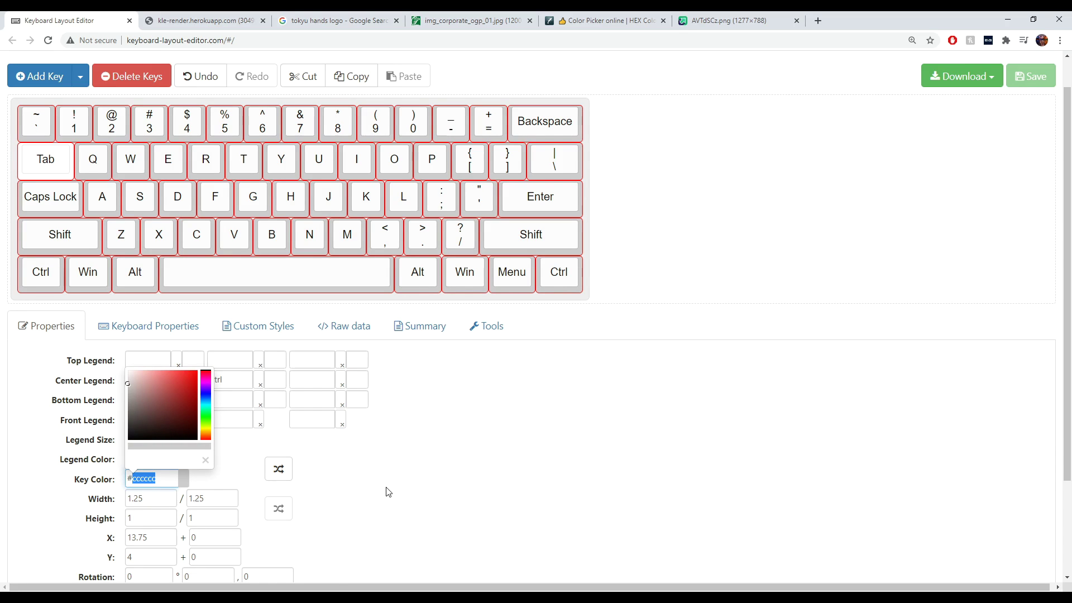
{"action": "type", "text": "ffffff"}
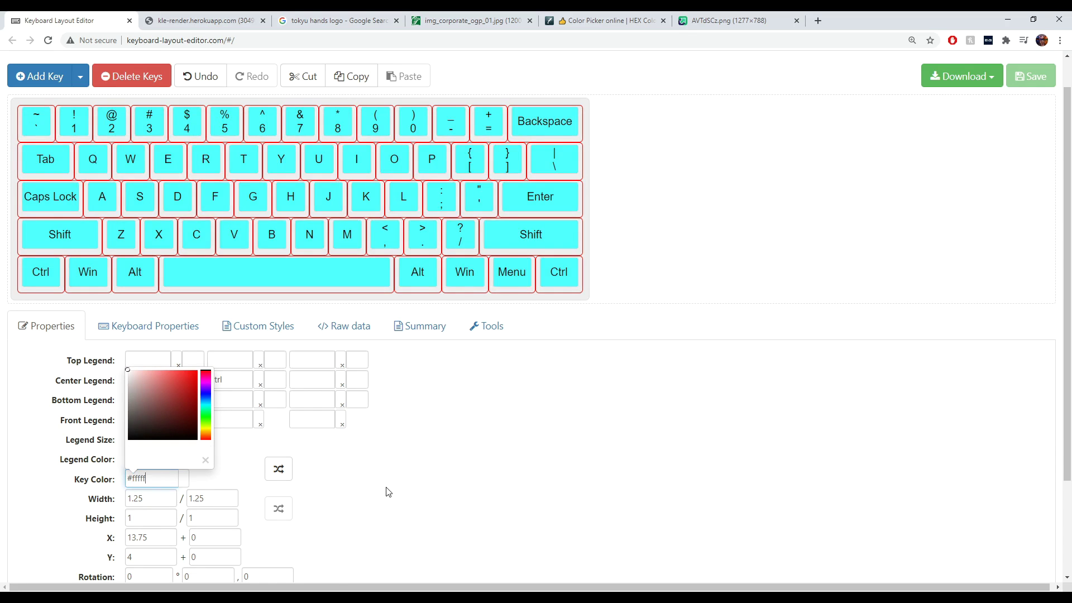
{"action": "left_click", "coordinate": [446, 469]}
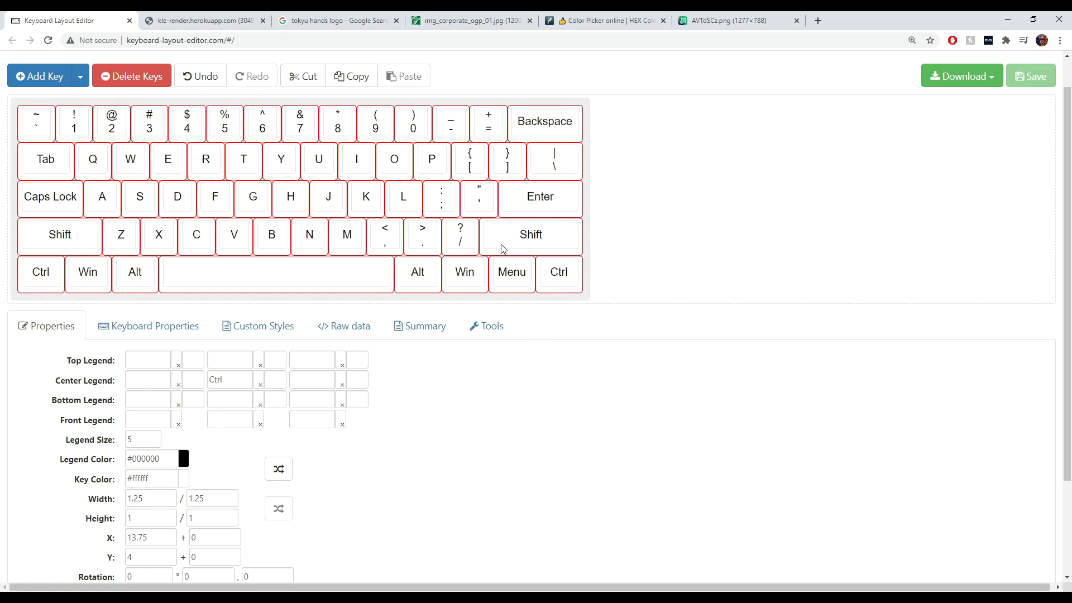
Start a selection with ~ and add Tab, Caps Lock, left Shift, Ctrl, Win and Alt.
{"action": "left_click", "coordinate": [672, 223]}
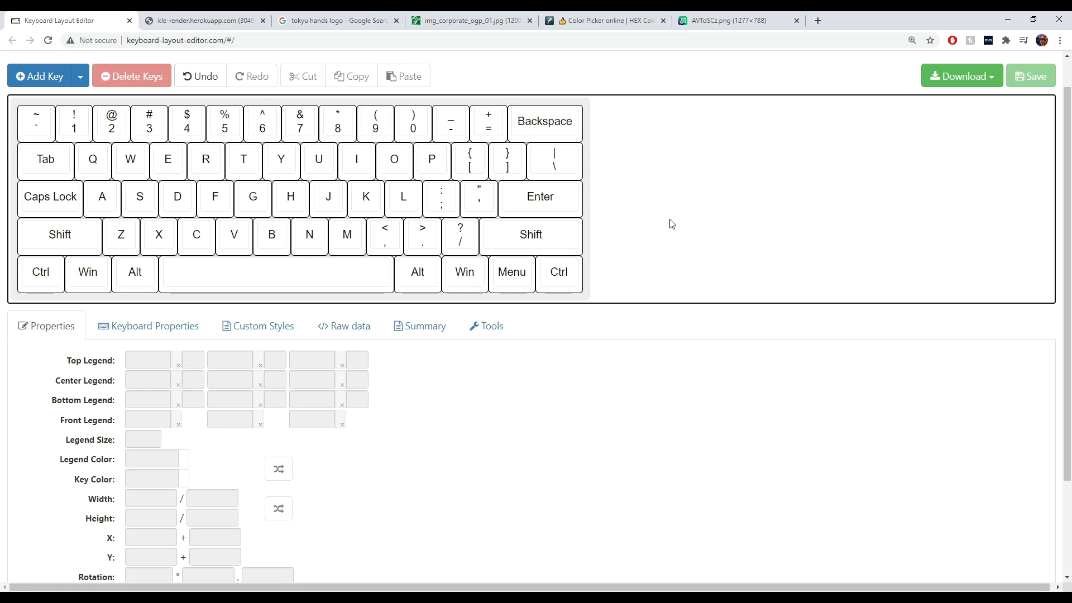
{"action": "left_click", "coordinate": [39, 131]}
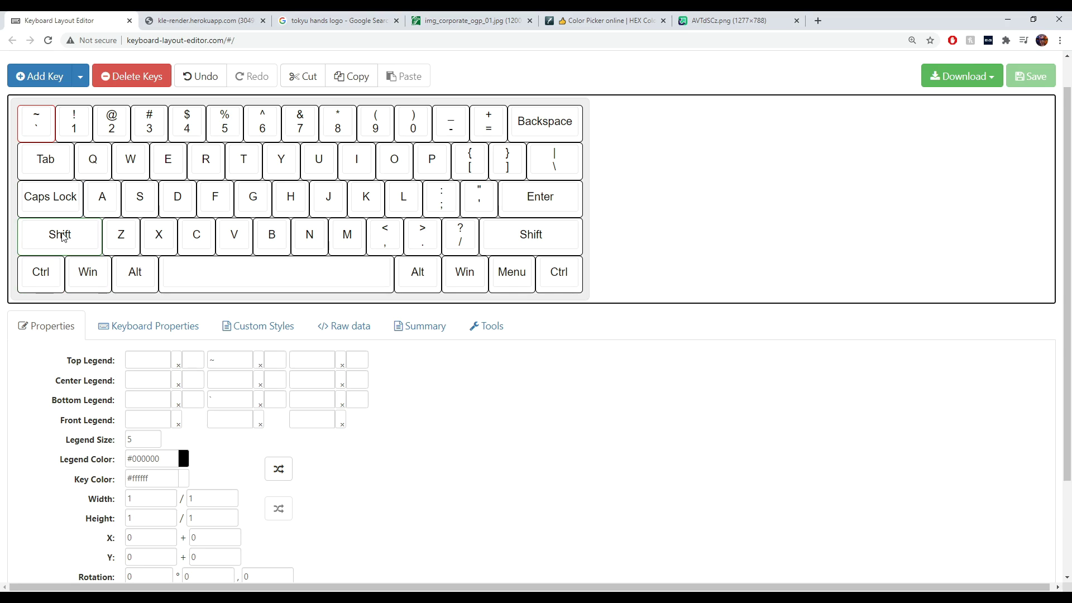
{"action": "left_click", "coordinate": [58, 171], "text": "ctrl"}
{"action": "left_click", "coordinate": [44, 211], "text": "ctrl"}
{"action": "left_click", "coordinate": [42, 240], "text": "ctrl"}
{"action": "left_click", "coordinate": [39, 274], "text": "ctrl"}
{"action": "left_click", "coordinate": [86, 279], "text": "ctrl"}
{"action": "left_click", "coordinate": [132, 286], "text": "ctrl"}
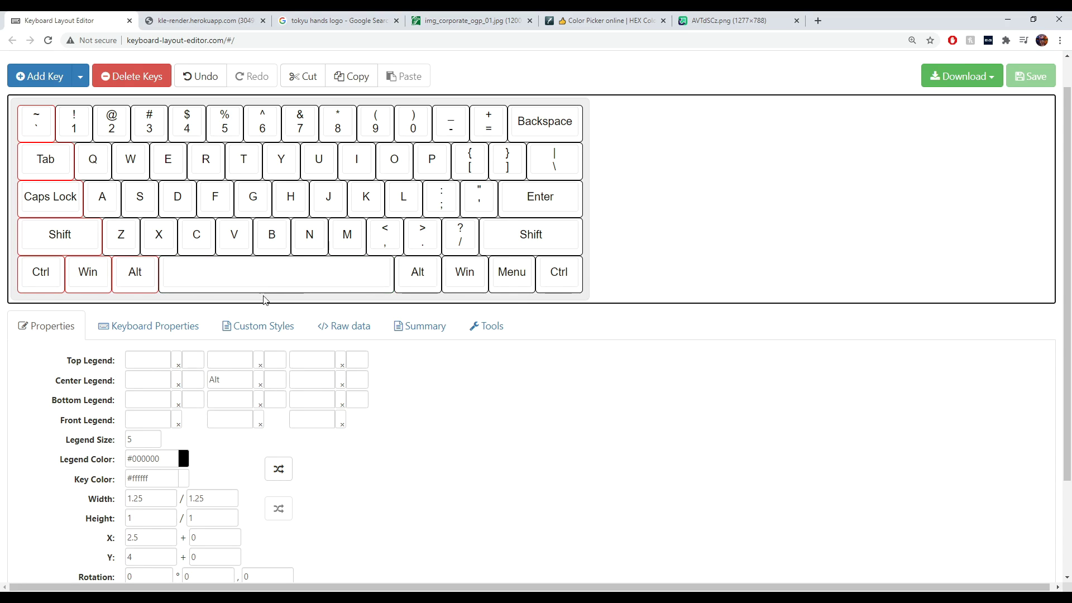
Add right Alt, Win, Menu, Ctrl, Shift, Enter, |\ and Backspace, then mark the key colour value.
{"action": "left_click", "coordinate": [419, 279], "text": "ctrl"}
{"action": "left_click", "coordinate": [471, 282], "text": "ctrl"}
{"action": "left_click", "coordinate": [512, 274], "text": "ctrl"}
{"action": "left_click", "coordinate": [559, 273], "text": "ctrl"}
{"action": "left_click", "coordinate": [531, 234], "text": "ctrl"}
{"action": "left_click", "coordinate": [558, 207], "text": "ctrl"}
{"action": "left_click", "coordinate": [570, 171], "text": "ctrl"}
{"action": "left_click", "coordinate": [566, 134], "text": "ctrl"}
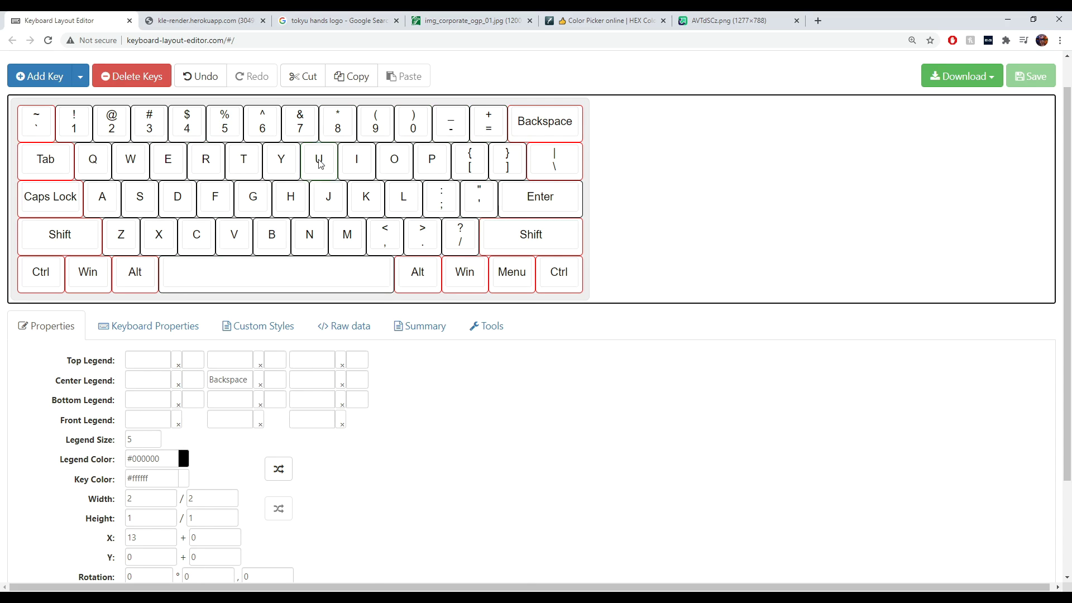
{"action": "left_click_drag", "start_coordinate": [158, 478], "coordinate": [133, 479]}
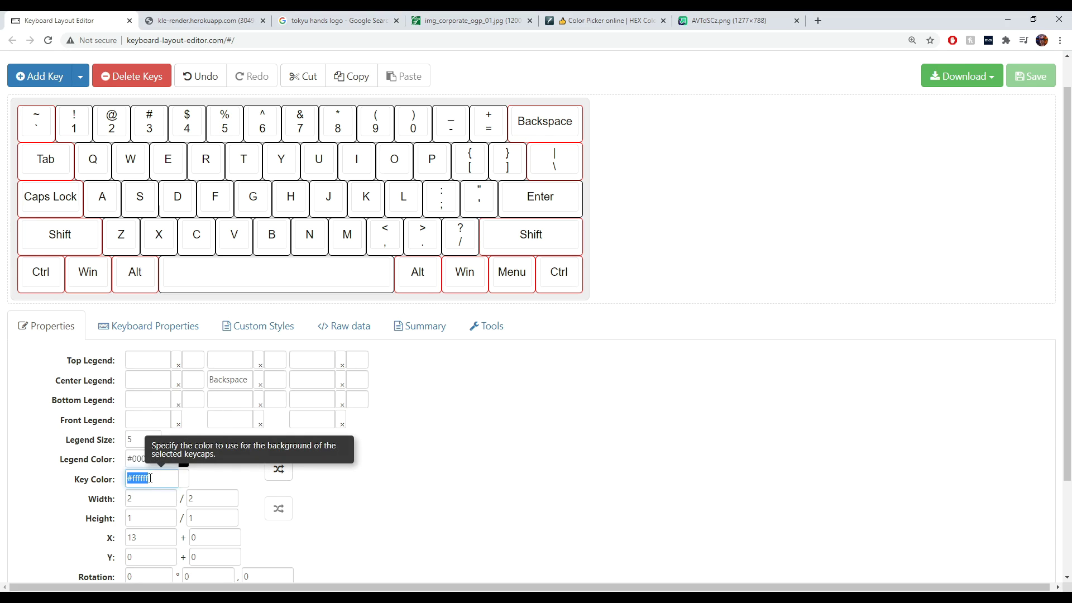
Paste #00712f as the Key Color of the selected modifier, ~, Backspace and |\ keys.
{"action": "type", "text": "00712f"}
{"action": "left_click", "coordinate": [459, 468]}
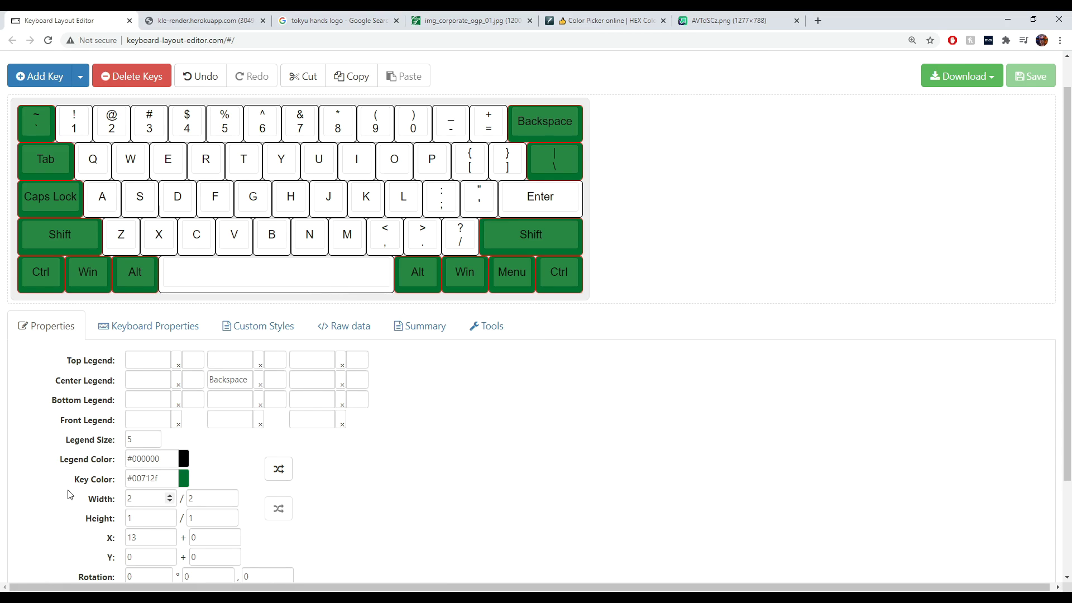
Replace the green keys' Legend Color value with white, ffffff.
{"action": "left_click_drag", "start_coordinate": [166, 462], "coordinate": [135, 464]}
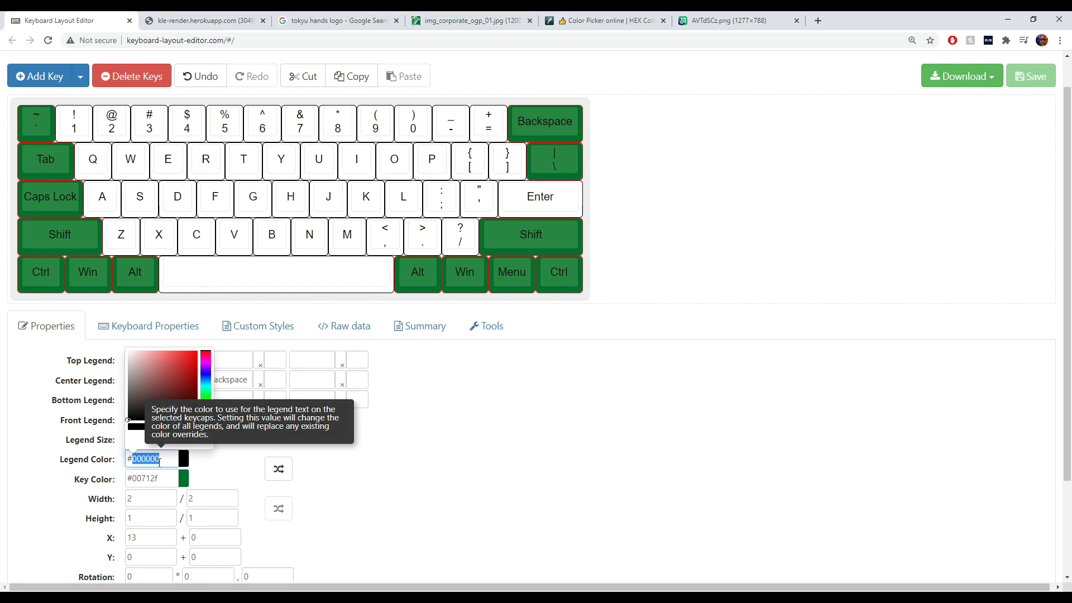
{"action": "type", "text": "ffffff"}
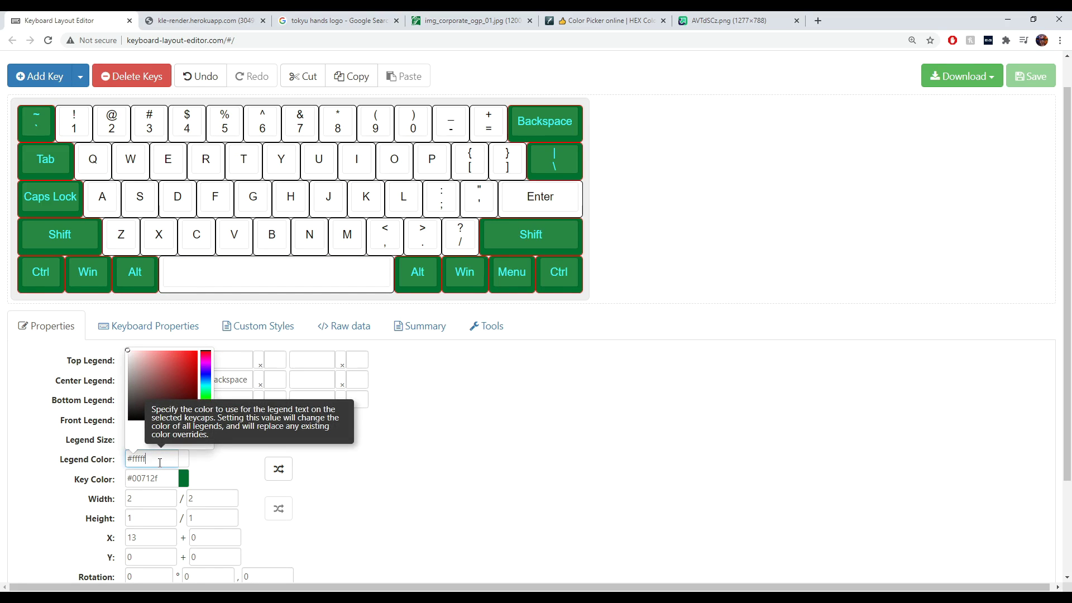
{"action": "left_click", "coordinate": [571, 459]}
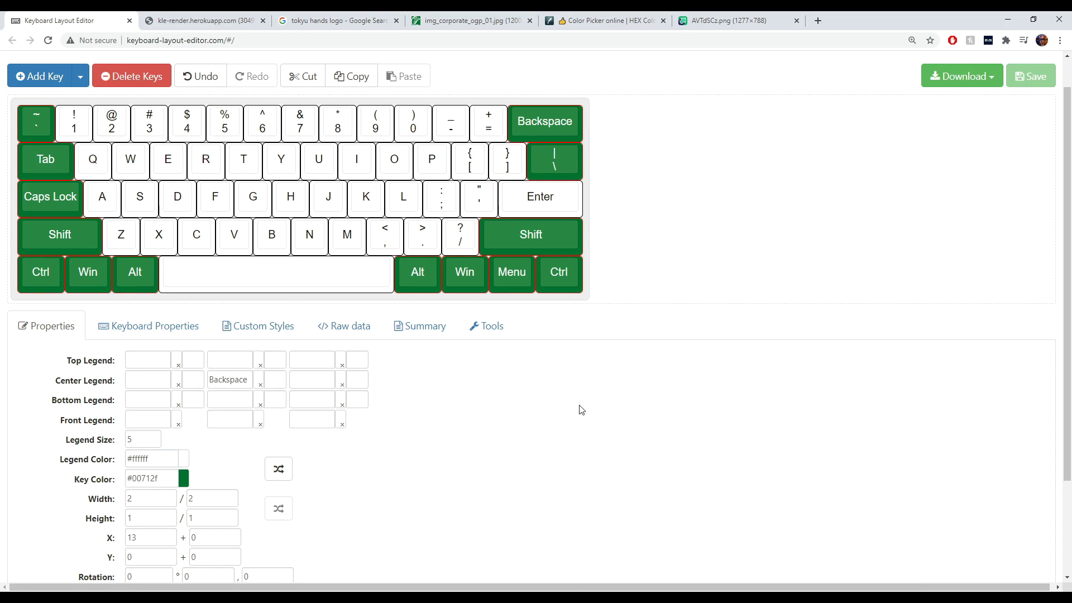
Select the alphanumeric keys from !/1 through ? and give their legends colour #00712f.
{"action": "left_click", "coordinate": [546, 195]}
{"action": "key", "text": "Tab"}
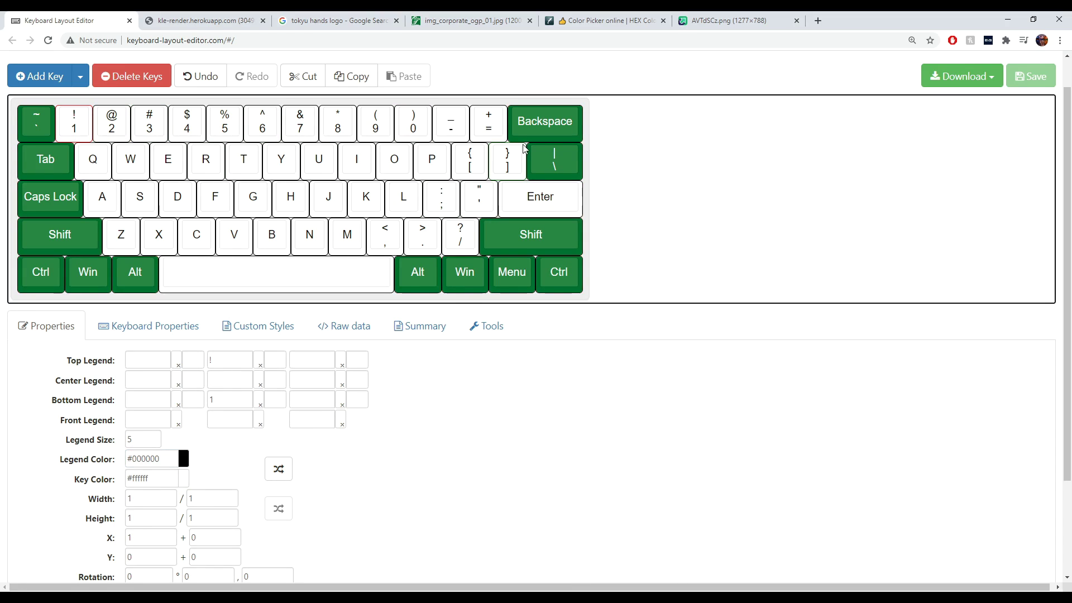
{"action": "left_click", "coordinate": [490, 129], "text": "shift"}
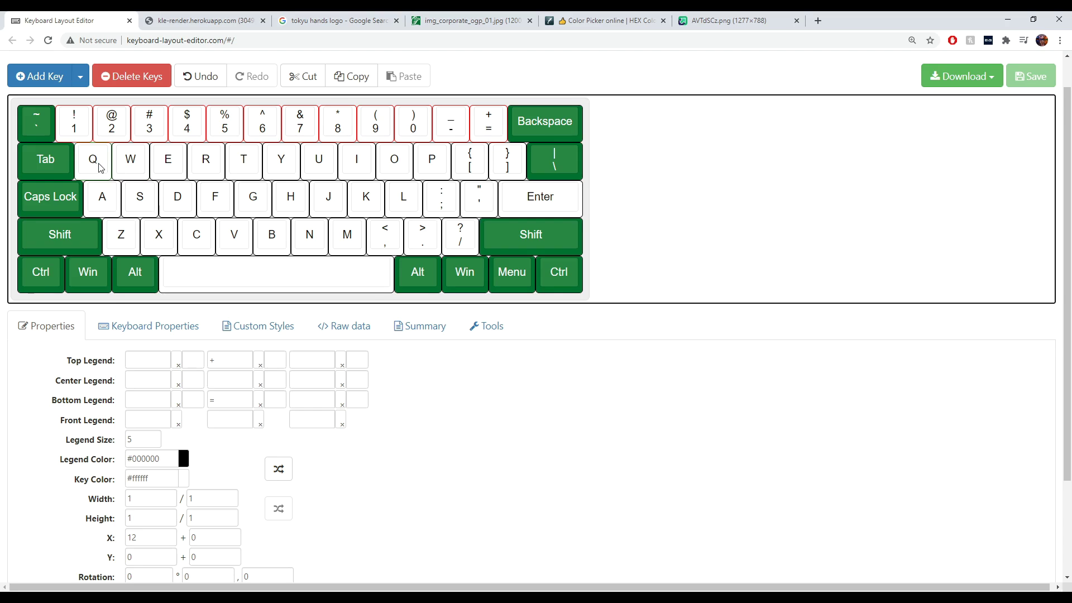
{"action": "left_click", "coordinate": [509, 163], "text": "shift"}
{"action": "left_click", "coordinate": [105, 203], "text": "shift"}
{"action": "left_click", "coordinate": [535, 202], "text": "shift"}
{"action": "left_click", "coordinate": [121, 233], "text": "shift"}
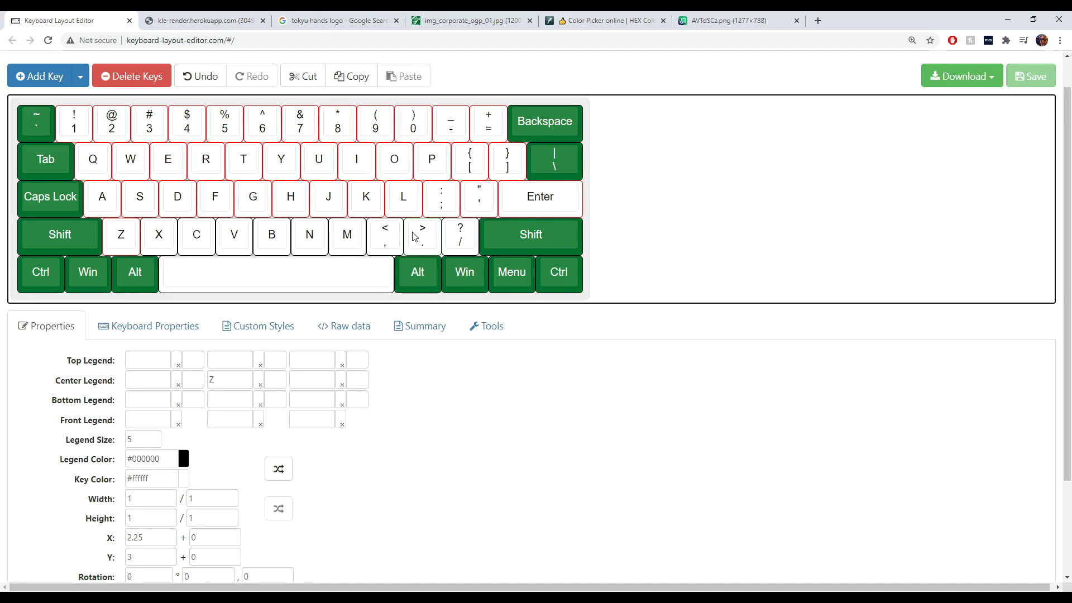
{"action": "left_click", "coordinate": [461, 237], "text": "shift"}
{"action": "left_click_drag", "start_coordinate": [161, 458], "coordinate": [124, 462]}
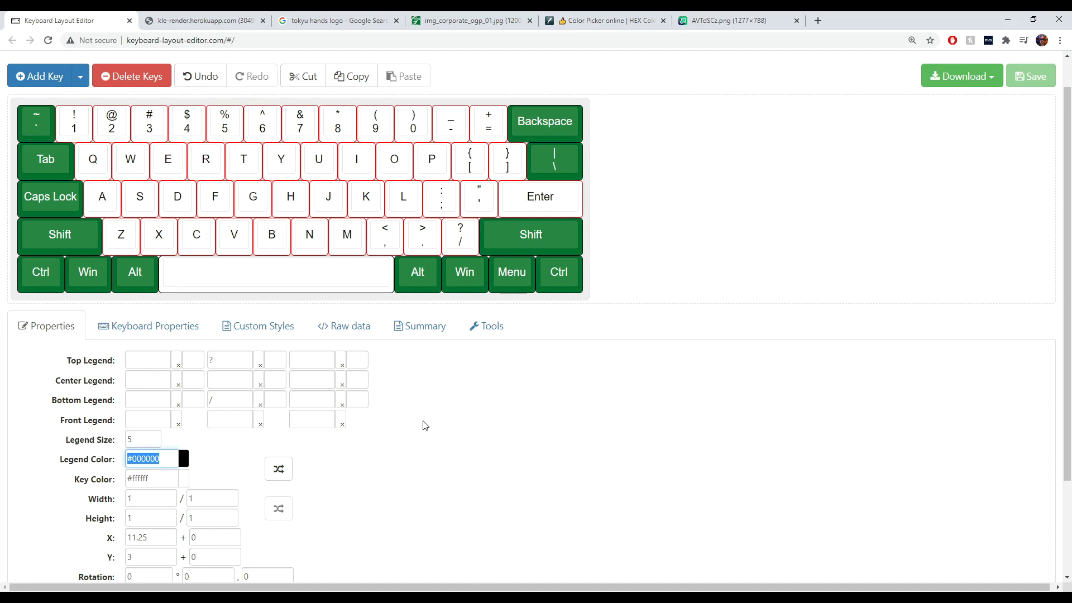
{"action": "type", "text": "#00712f"}
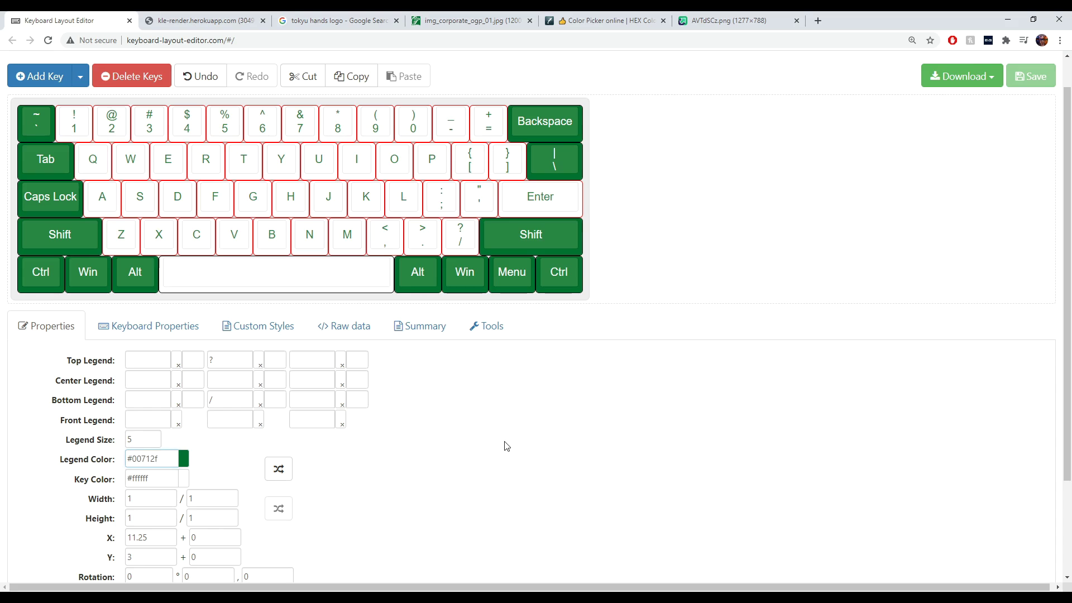
Deselect all keys by clicking empty space beside the layout.
{"action": "left_click", "coordinate": [691, 262]}
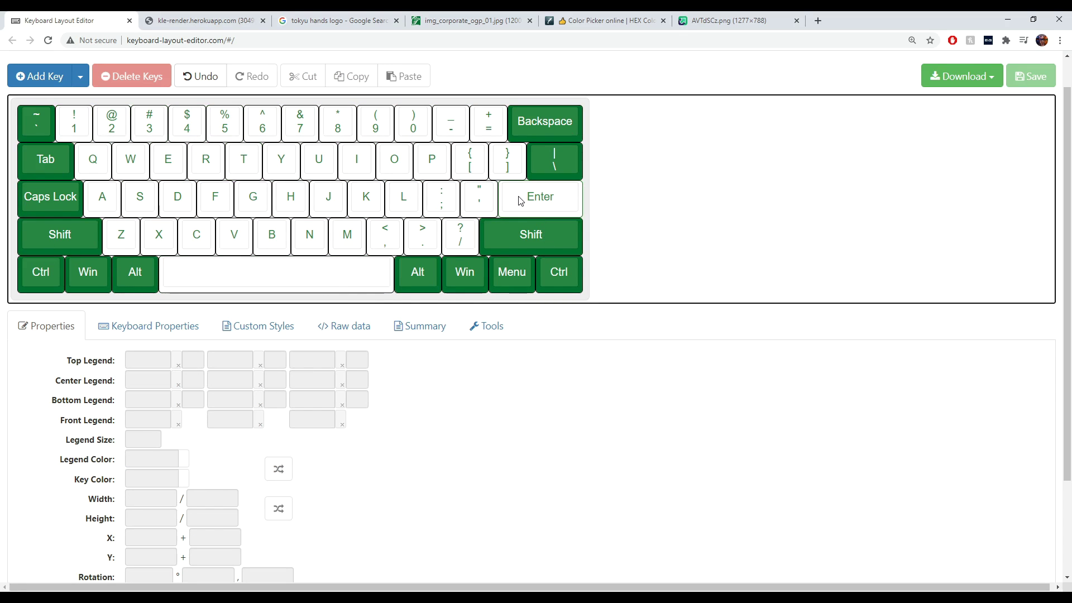
In Keyboard Properties, try the Carbon fibre 3 and Black leather case textures.
{"action": "left_click", "coordinate": [189, 329]}
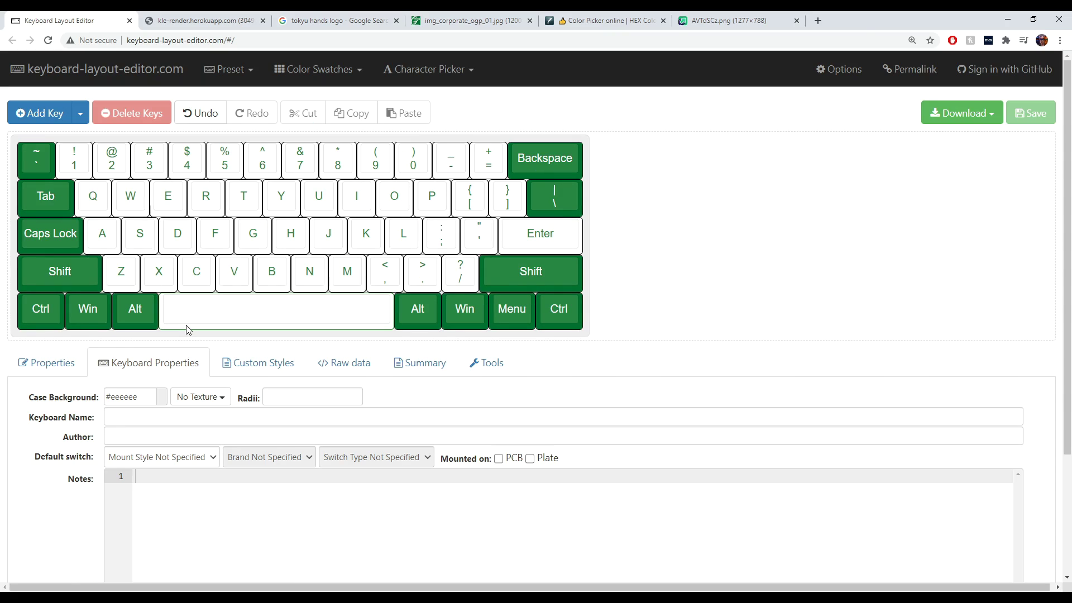
{"action": "scroll", "coordinate": [188, 330], "scroll_direction": "down", "scroll_amount": 1}
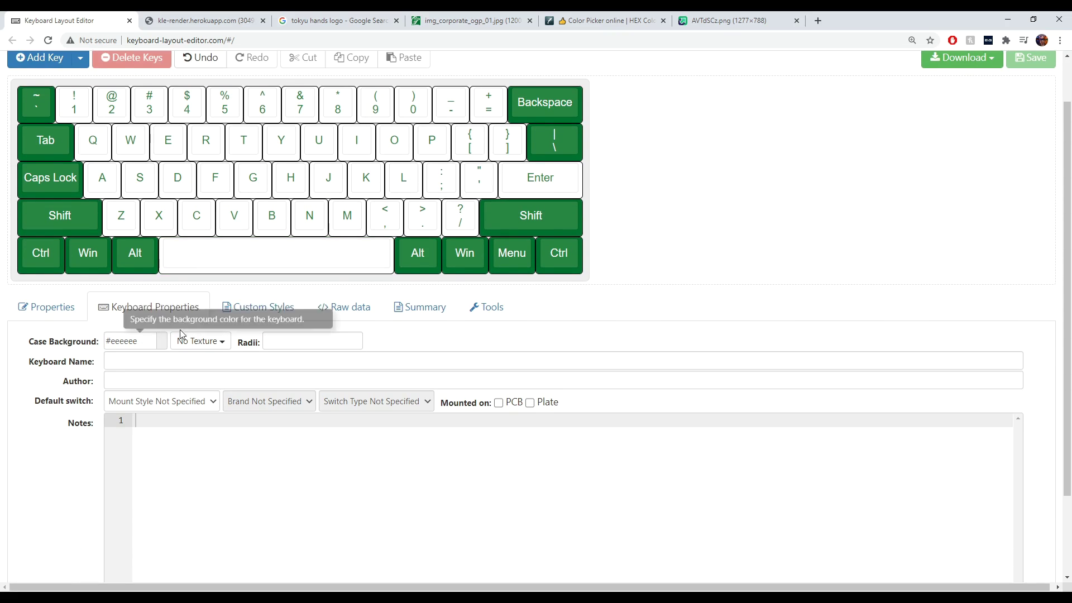
{"action": "left_click", "coordinate": [203, 340]}
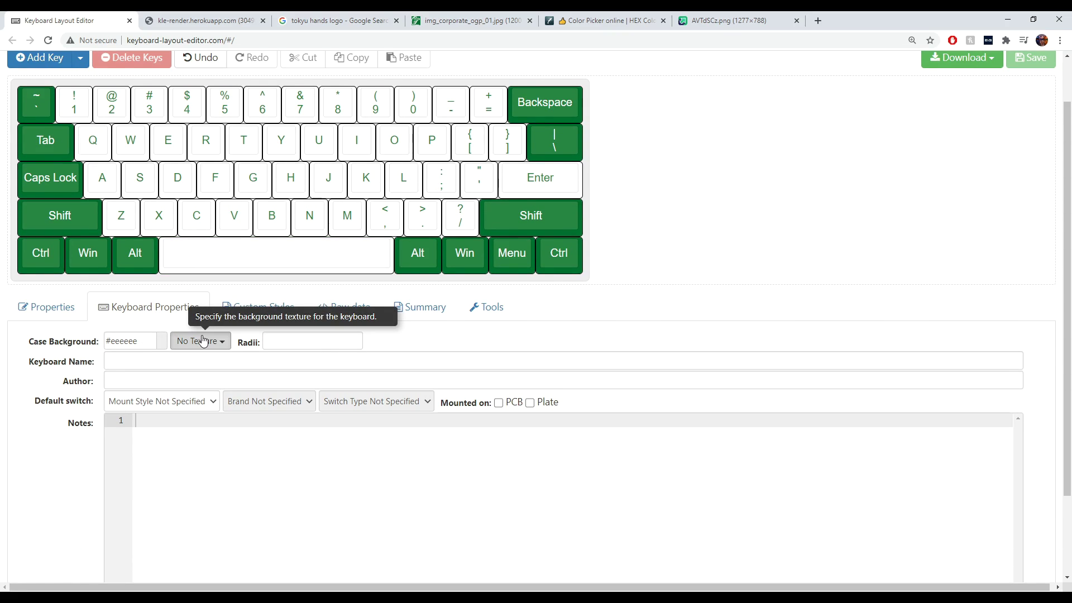
{"action": "scroll", "coordinate": [306, 433], "scroll_direction": "down", "scroll_amount": 3}
{"action": "scroll", "coordinate": [282, 407], "scroll_direction": "up", "scroll_amount": 4}
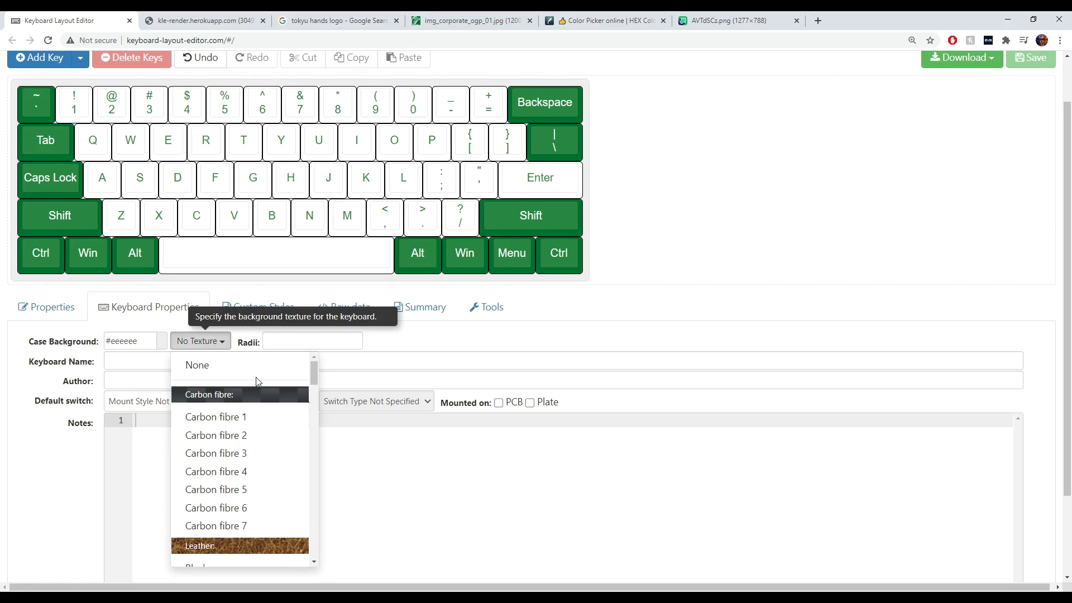
{"action": "scroll", "coordinate": [400, 419], "scroll_direction": "down", "scroll_amount": 2}
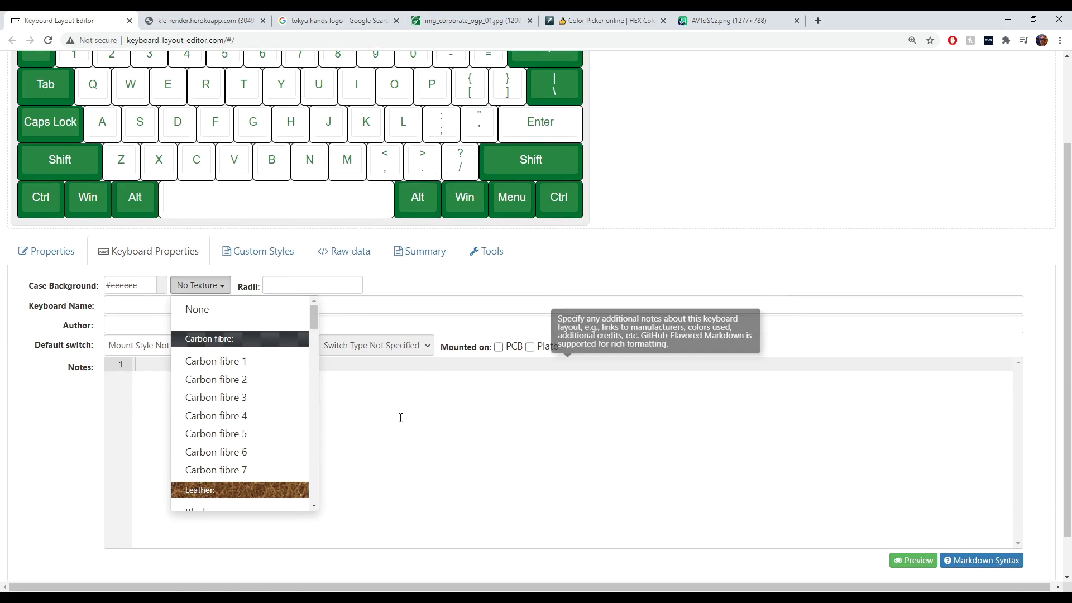
{"action": "left_click", "coordinate": [261, 397]}
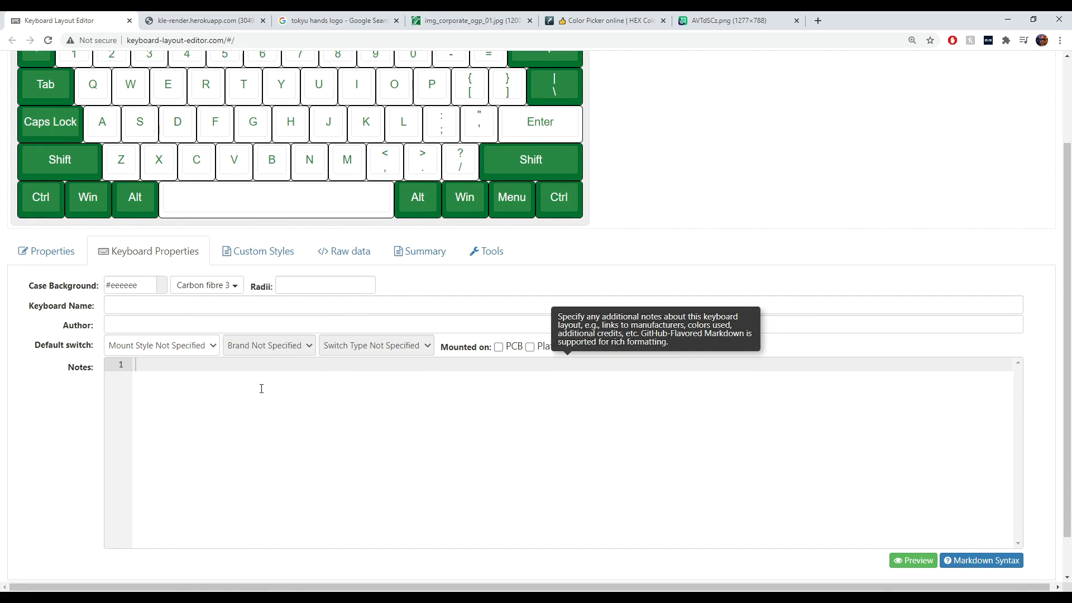
{"action": "left_click", "coordinate": [229, 286]}
{"action": "scroll", "coordinate": [243, 389], "scroll_direction": "down", "scroll_amount": 2}
{"action": "left_click", "coordinate": [234, 400]}
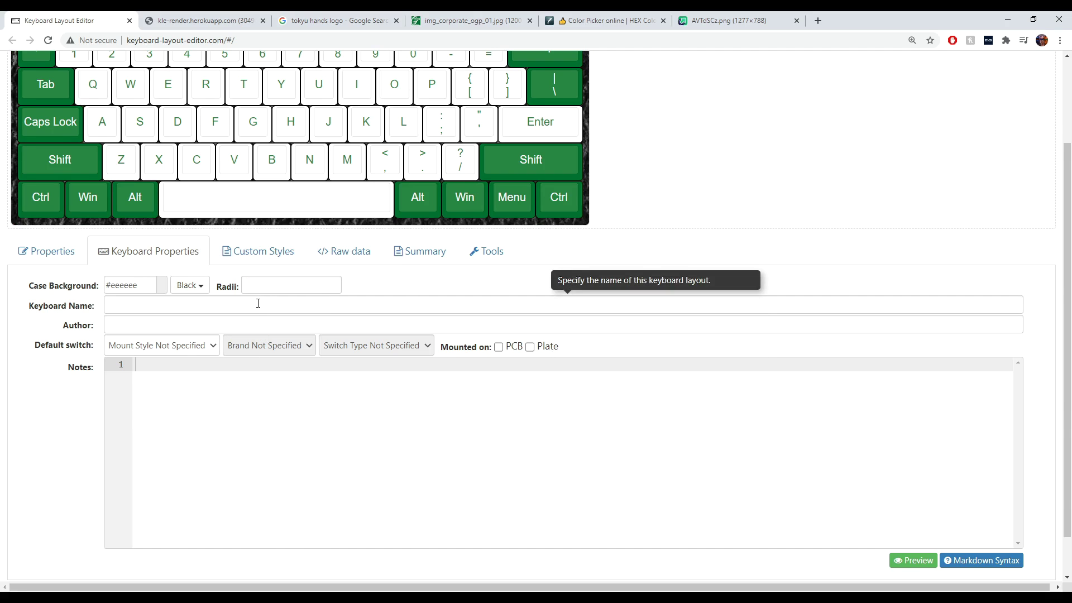
Try the Steel brushed dark texture, then set the case texture to None.
{"action": "left_click", "coordinate": [192, 285]}
{"action": "scroll", "coordinate": [243, 415], "scroll_direction": "down", "scroll_amount": 5}
{"action": "scroll", "coordinate": [244, 416], "scroll_direction": "down", "scroll_amount": 2}
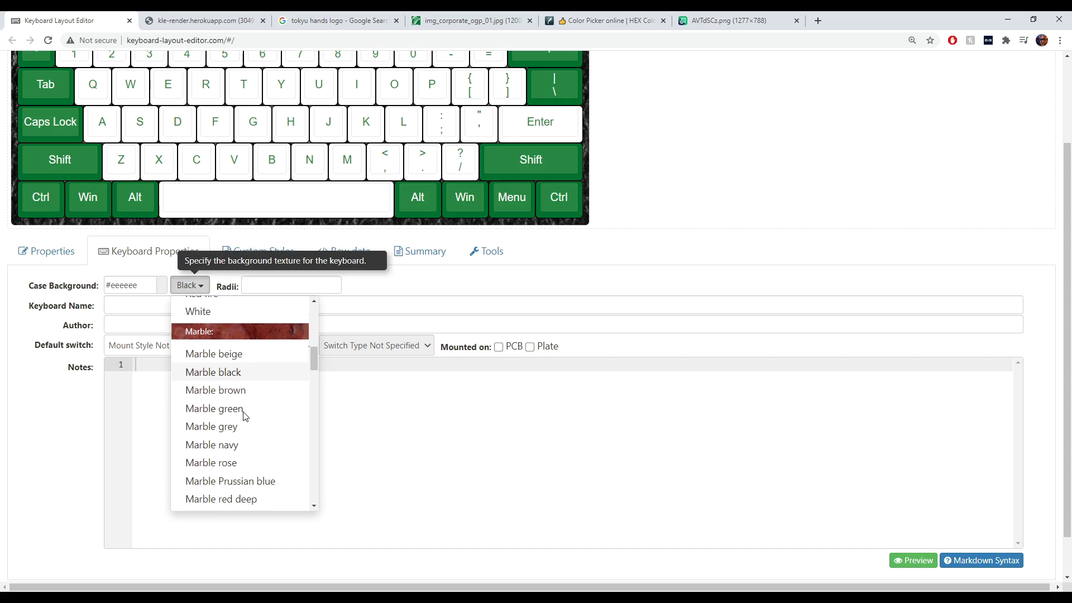
{"action": "scroll", "coordinate": [244, 416], "scroll_direction": "down", "scroll_amount": 3}
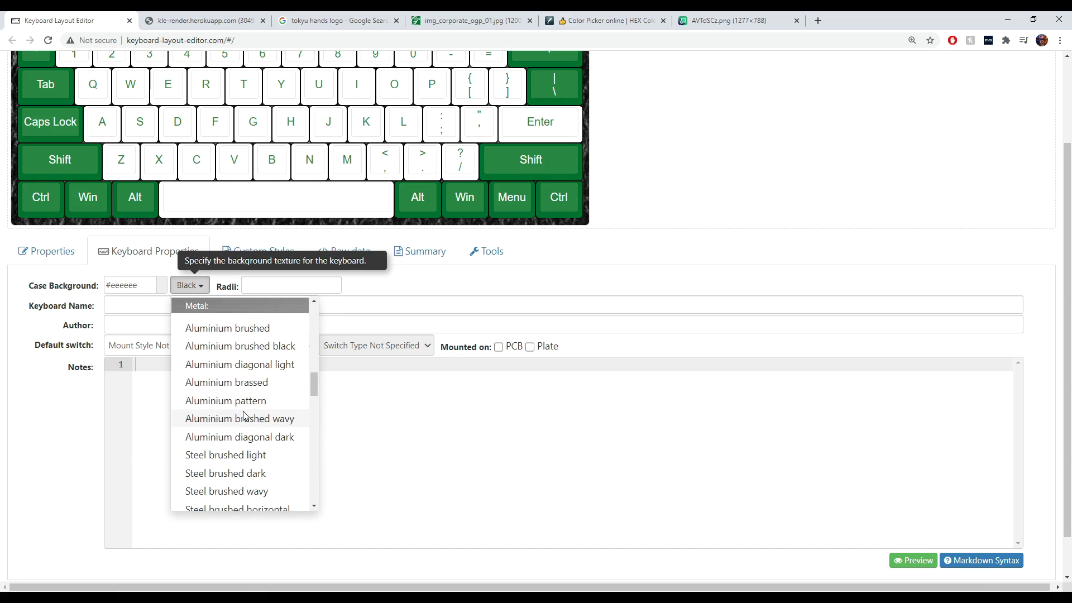
{"action": "scroll", "coordinate": [245, 396], "scroll_direction": "down", "scroll_amount": 3}
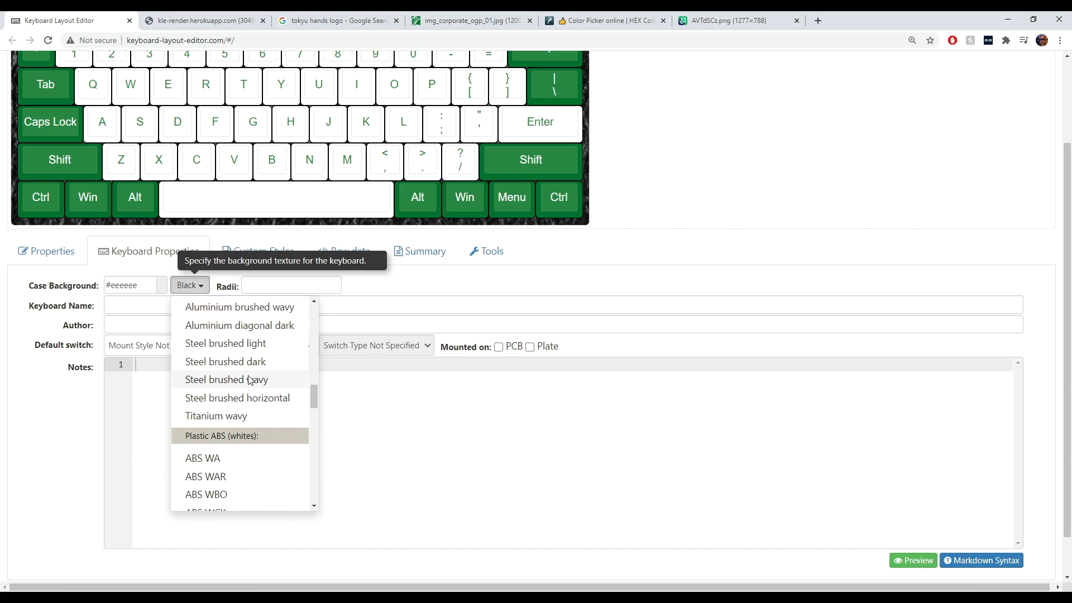
{"action": "left_click", "coordinate": [246, 361]}
{"action": "scroll", "coordinate": [259, 351], "scroll_direction": "up", "scroll_amount": 1}
{"action": "left_click", "coordinate": [243, 341]}
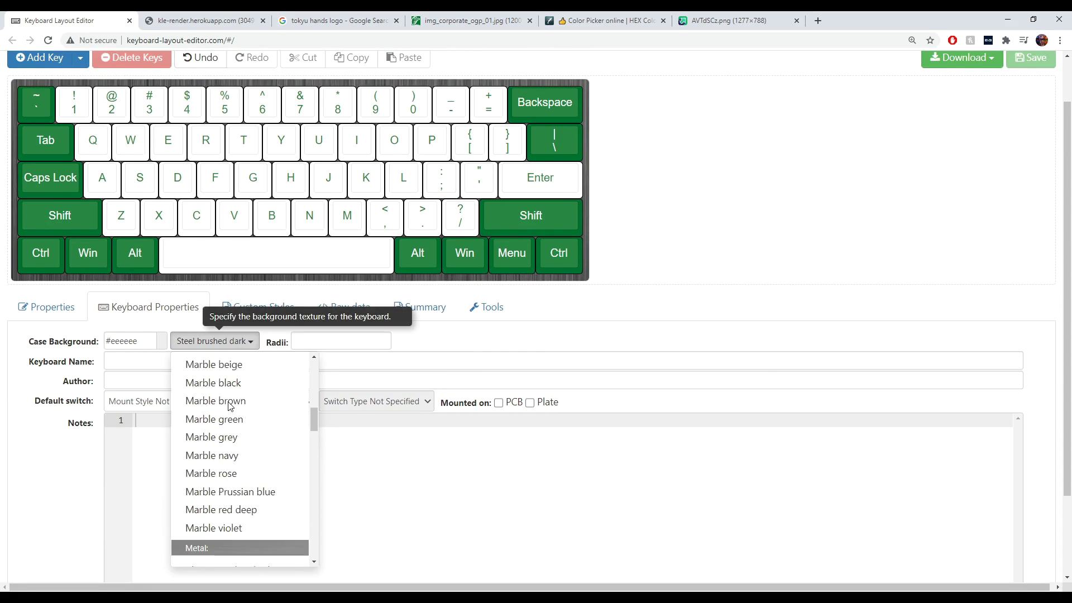
{"action": "scroll", "coordinate": [229, 405], "scroll_direction": "up", "scroll_amount": 10}
{"action": "left_click", "coordinate": [223, 423]}
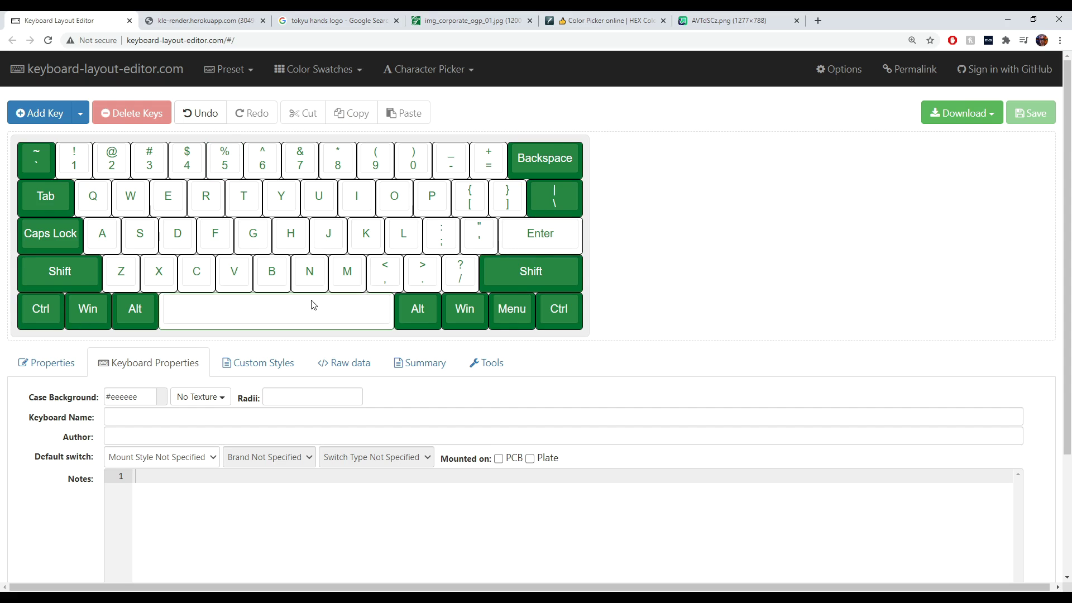
Change the Case Background colour value to ffffff and close the colour picker.
{"action": "scroll", "coordinate": [179, 335], "scroll_direction": "down", "scroll_amount": 1}
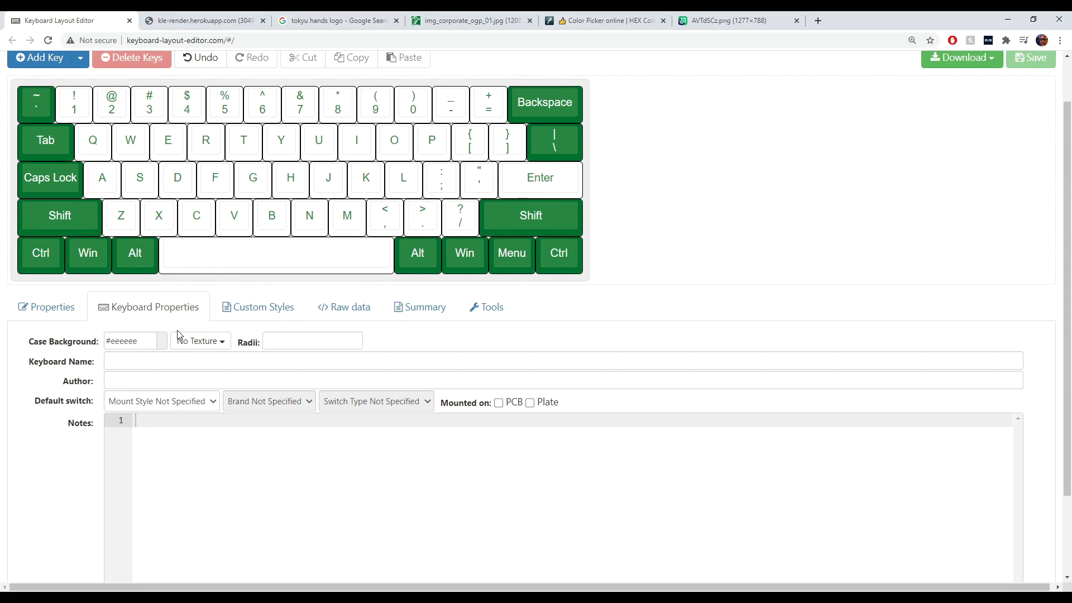
{"action": "left_click_drag", "start_coordinate": [137, 340], "coordinate": [110, 340]}
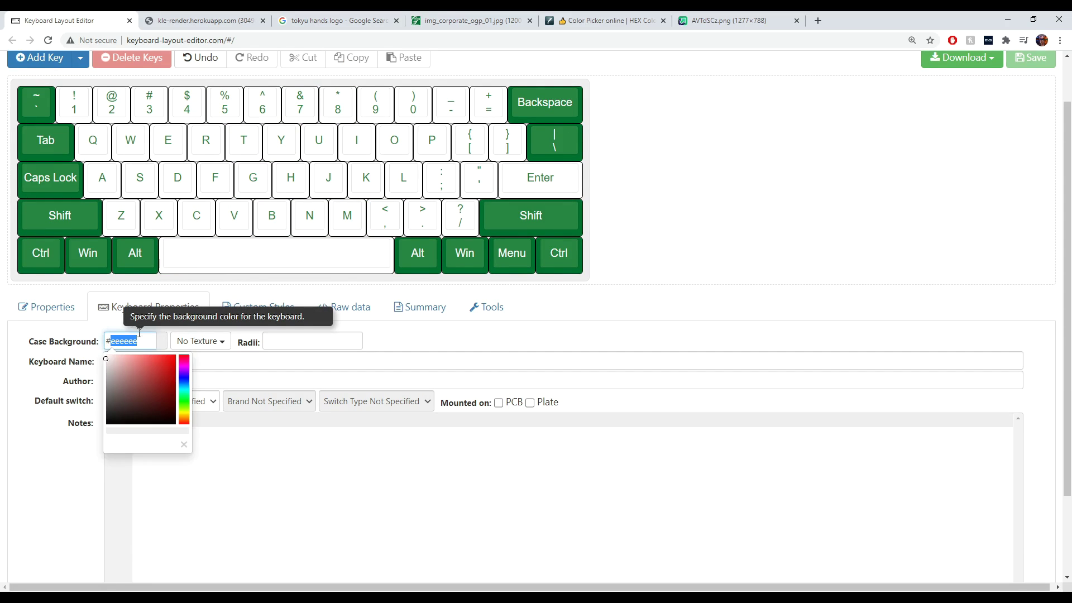
{"action": "type", "text": "ffffff"}
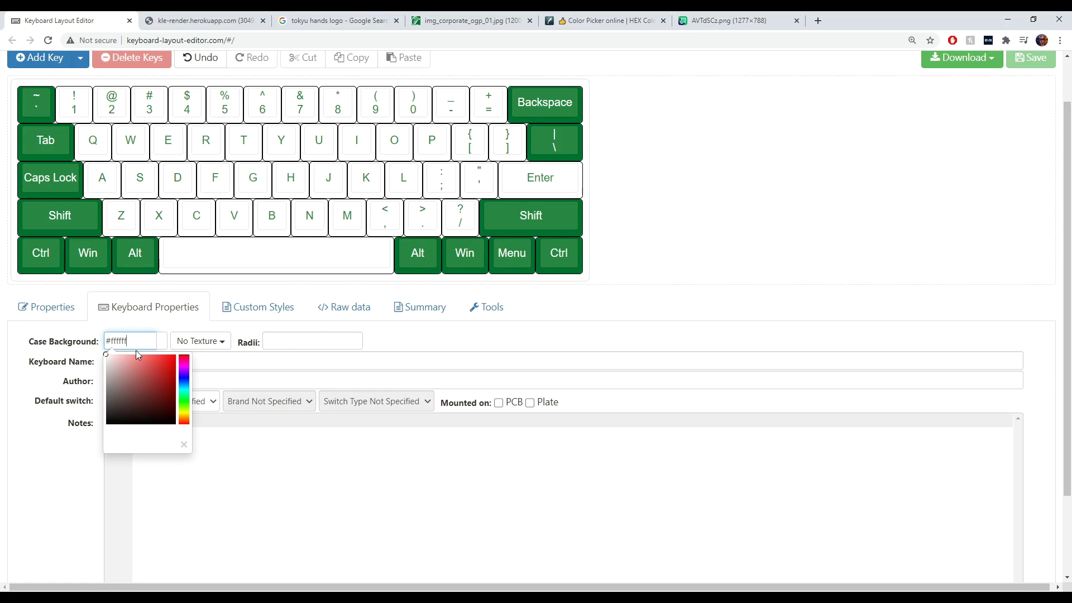
{"action": "mouse_move", "coordinate": [134, 344]}
{"action": "left_mouse_down"}
{"action": "mouse_move", "coordinate": [117, 344]}
{"action": "mouse_move", "coordinate": [141, 342]}
{"action": "left_mouse_up"}
{"action": "left_click", "coordinate": [141, 343]}
{"action": "left_click", "coordinate": [540, 336]}
{"action": "scroll", "coordinate": [335, 346], "scroll_direction": "down", "scroll_amount": 1}
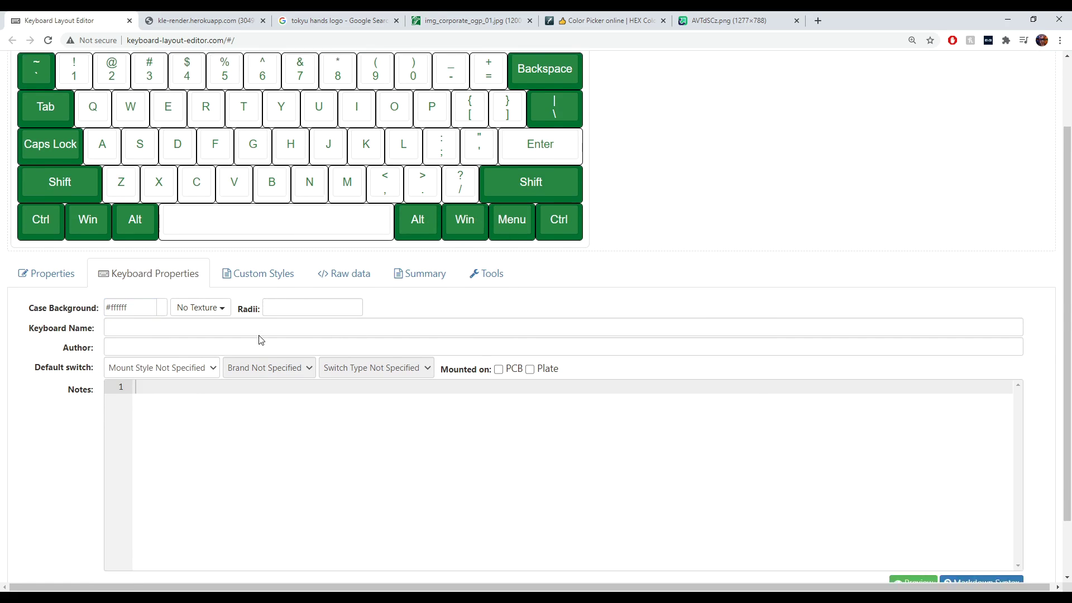
{"action": "left_click", "coordinate": [181, 347]}
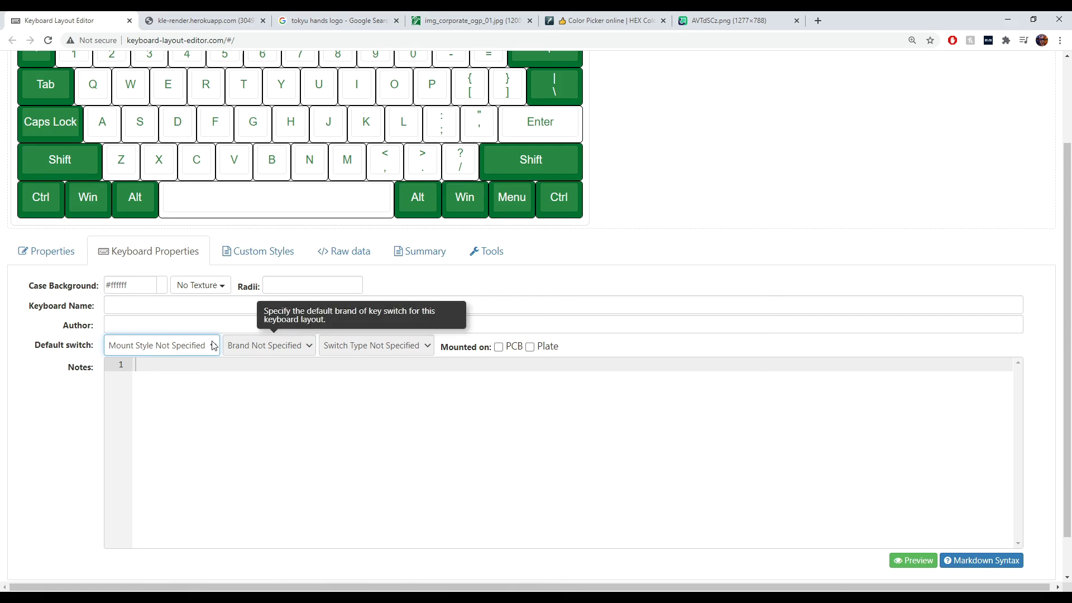
{"action": "scroll", "coordinate": [376, 338], "scroll_direction": "up", "scroll_amount": 2}
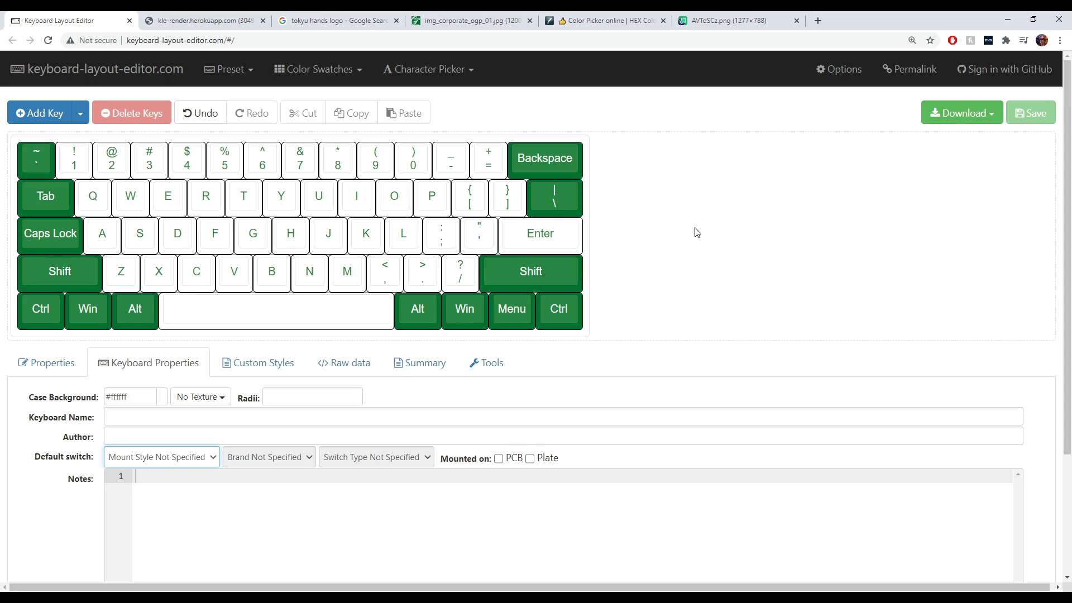
Download the layout as keyboard-layout.json and go back to KLE-Render's upload page.
{"action": "left_click", "coordinate": [972, 119]}
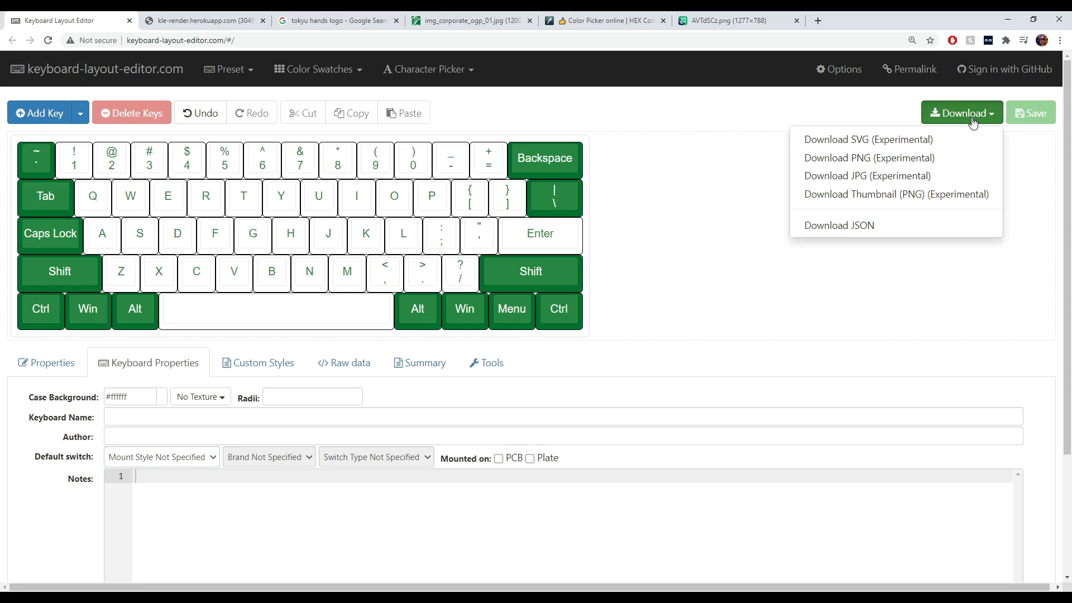
{"action": "left_click", "coordinate": [879, 227]}
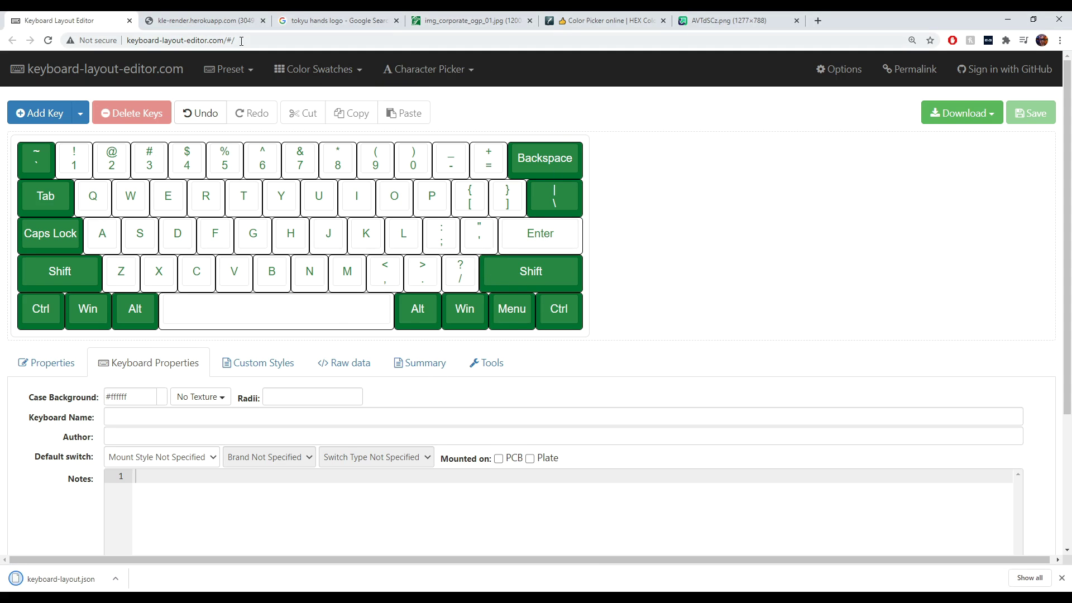
{"action": "left_click", "coordinate": [229, 25]}
{"action": "key", "text": "alt+Left"}
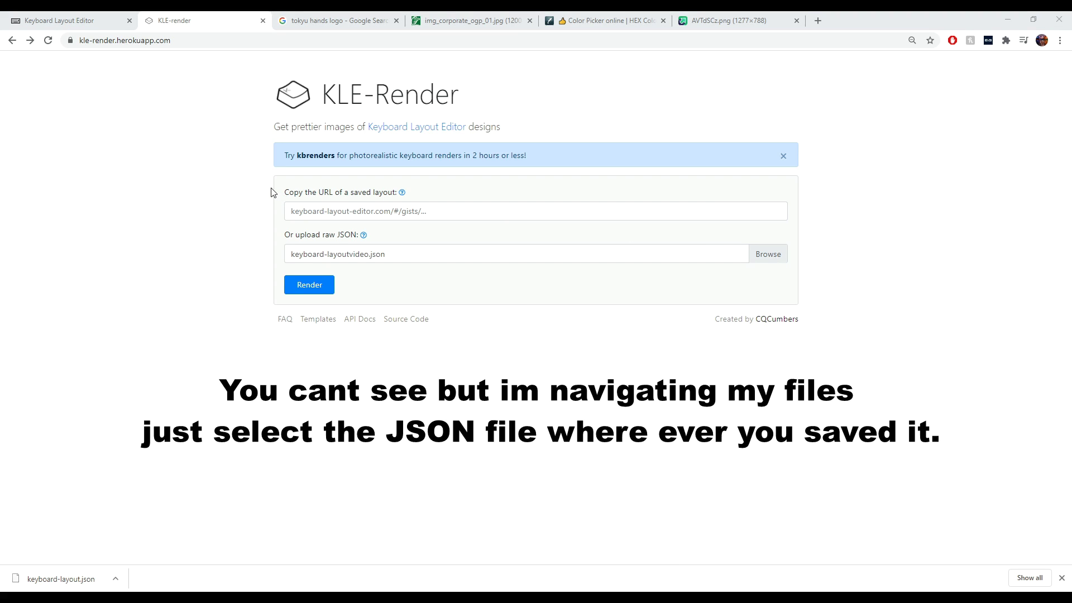
Choose keyboard-layout.json in the file dialog and render it in KLE-Render.
{"action": "double_click", "coordinate": [438, 375]}
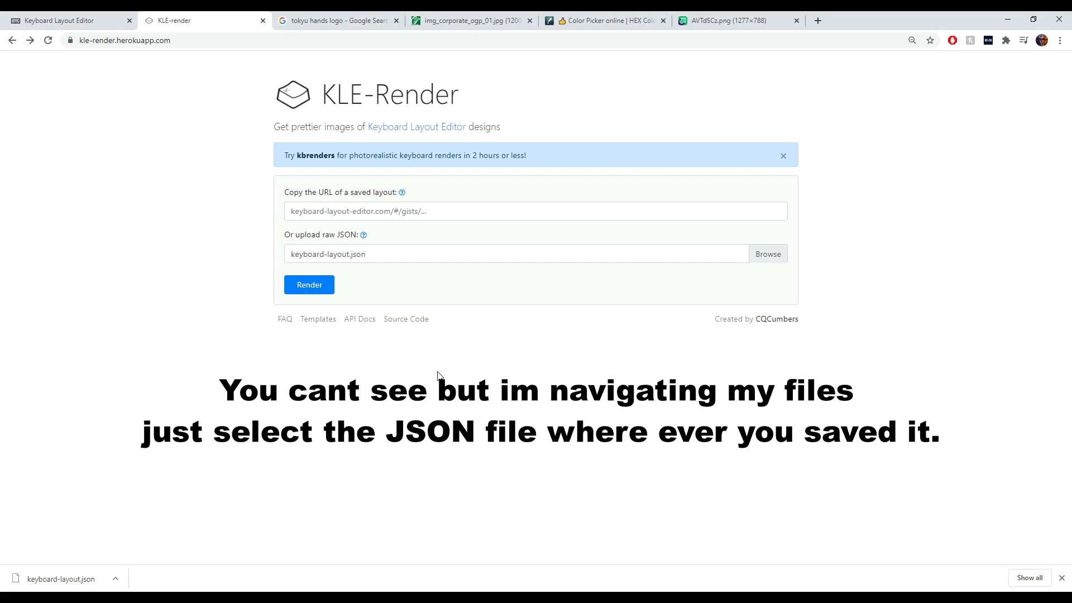
{"action": "left_click", "coordinate": [325, 290]}
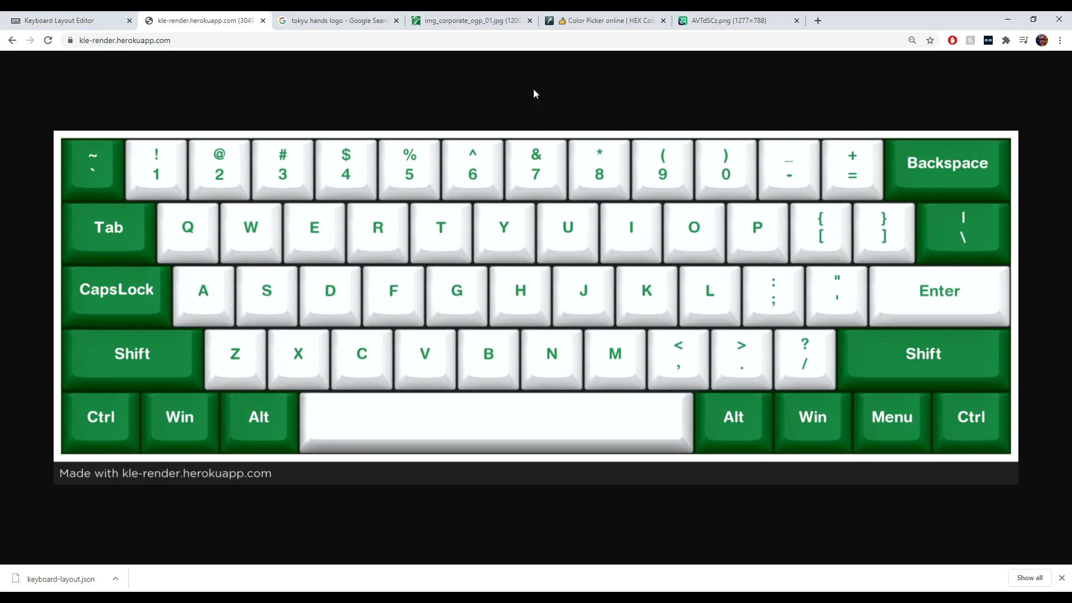
Compare the Tokyu Hands logo image with the rendered keyboard image.
{"action": "left_click", "coordinate": [728, 22]}
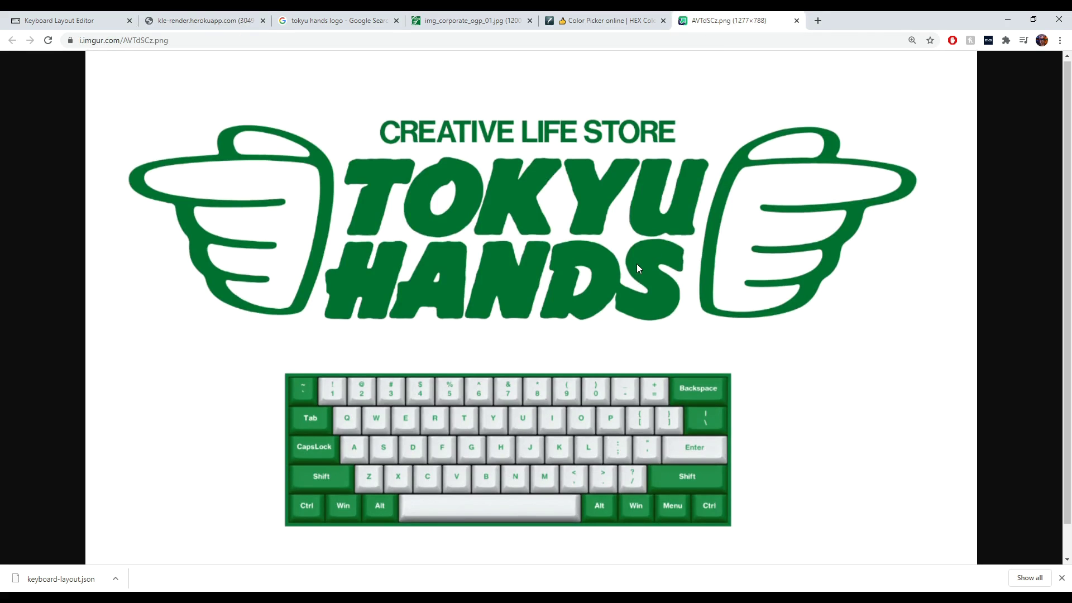
{"action": "scroll", "coordinate": [530, 216], "scroll_direction": "down", "scroll_amount": 1}
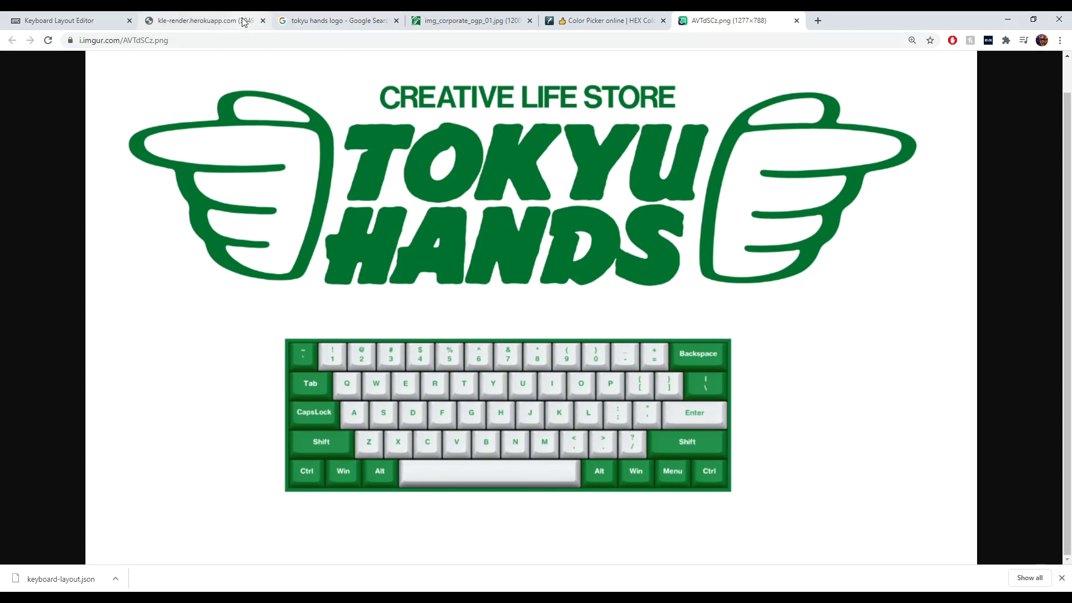
{"action": "left_click", "coordinate": [223, 20]}
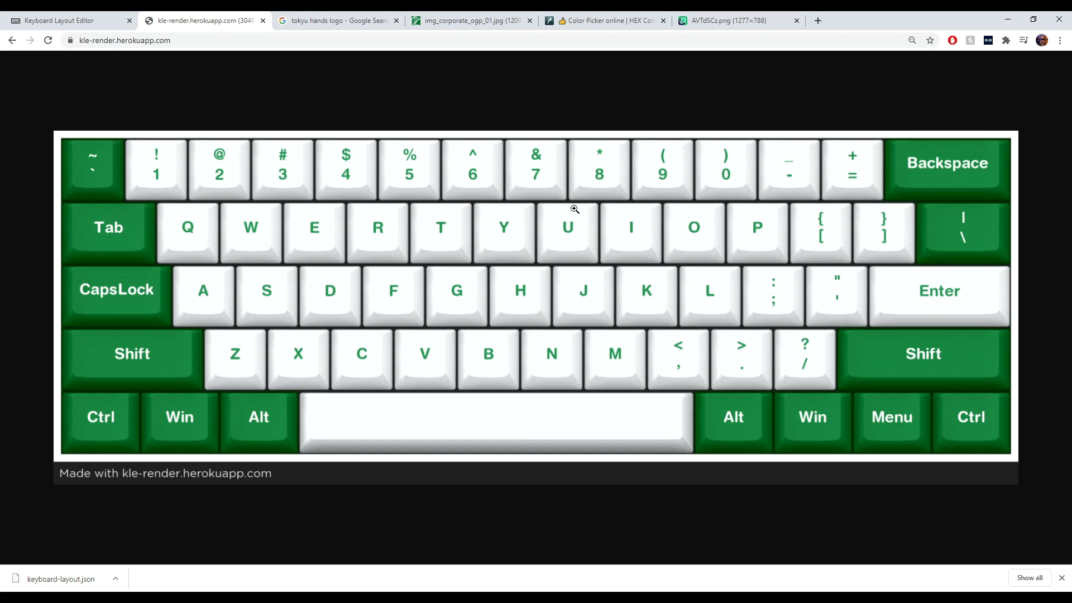
{"action": "left_click", "coordinate": [724, 21]}
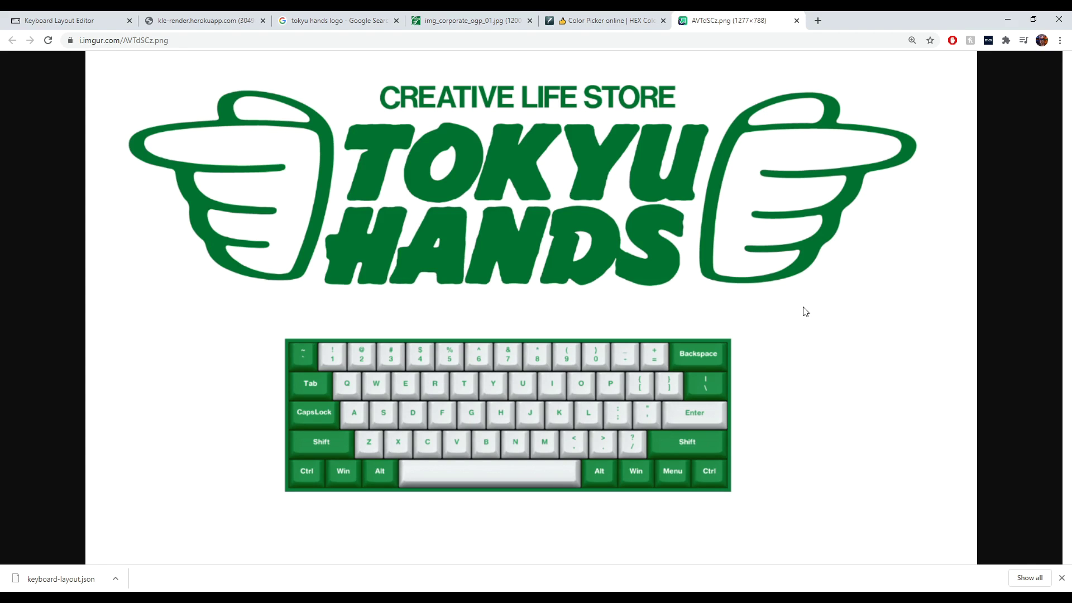
Cycle through the editor, render, image search and colour picker tabs, ending on AVTdSCz.png, downloads bar closed.
{"action": "left_click", "coordinate": [86, 26]}
{"action": "left_click", "coordinate": [167, 21]}
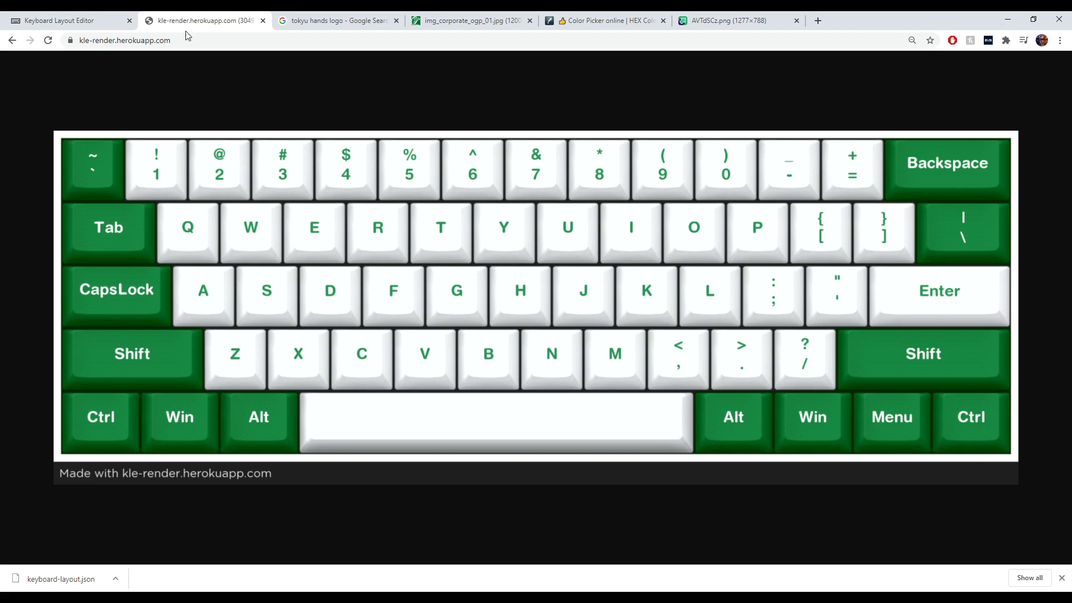
{"action": "left_click", "coordinate": [348, 20]}
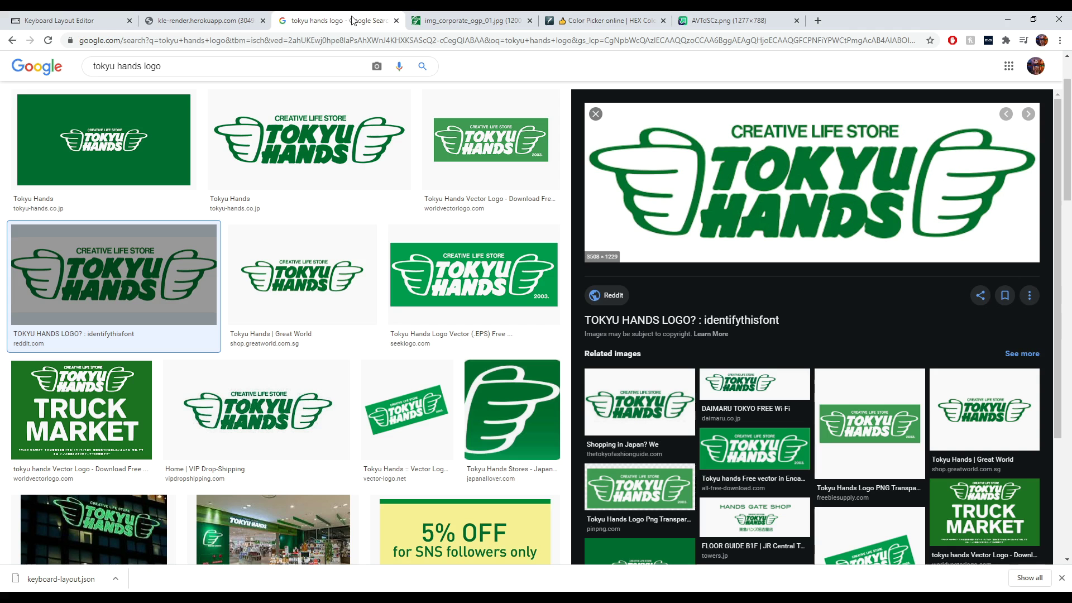
{"action": "left_click", "coordinate": [435, 20]}
{"action": "left_click", "coordinate": [589, 22]}
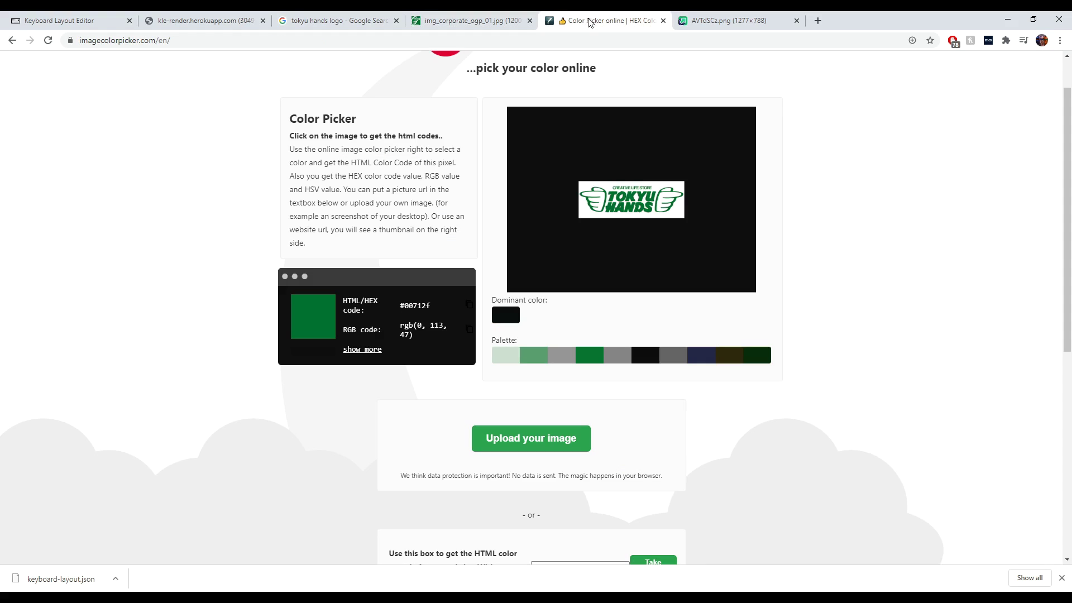
{"action": "left_click", "coordinate": [721, 21]}
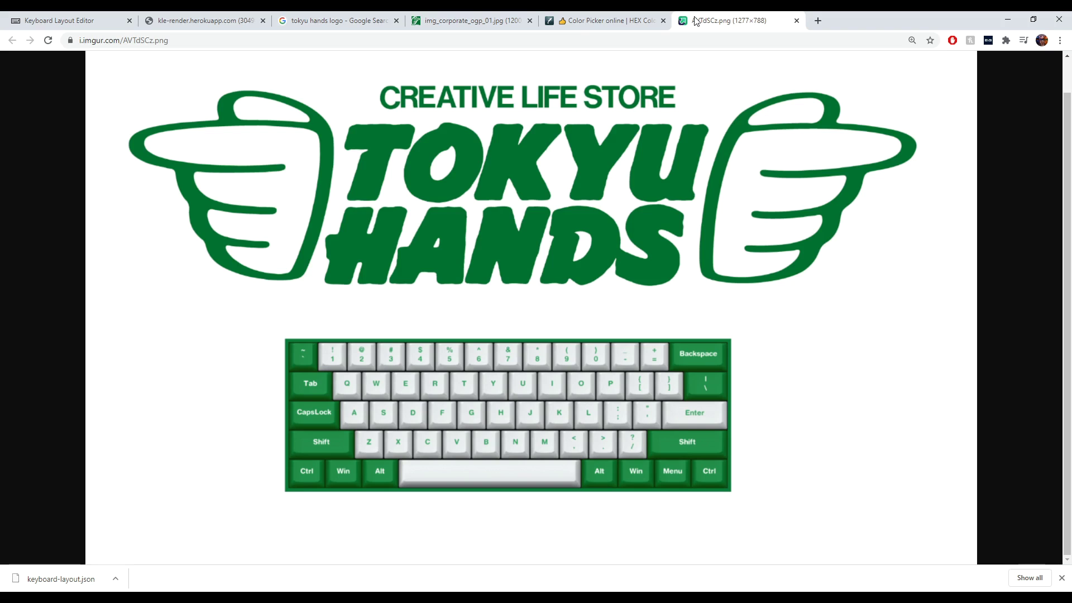
{"action": "left_click", "coordinate": [1062, 578]}
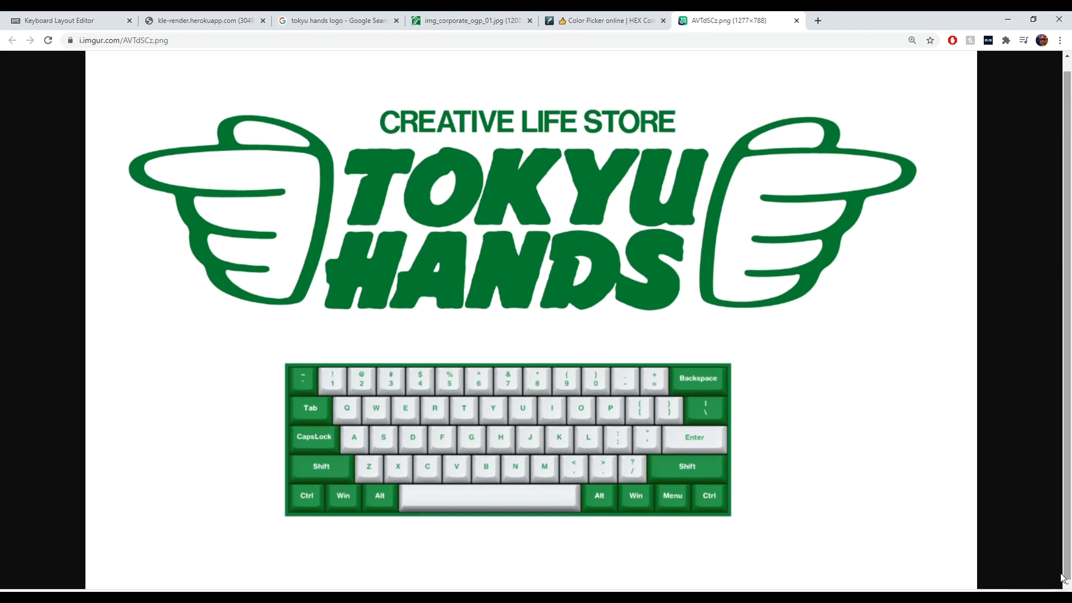